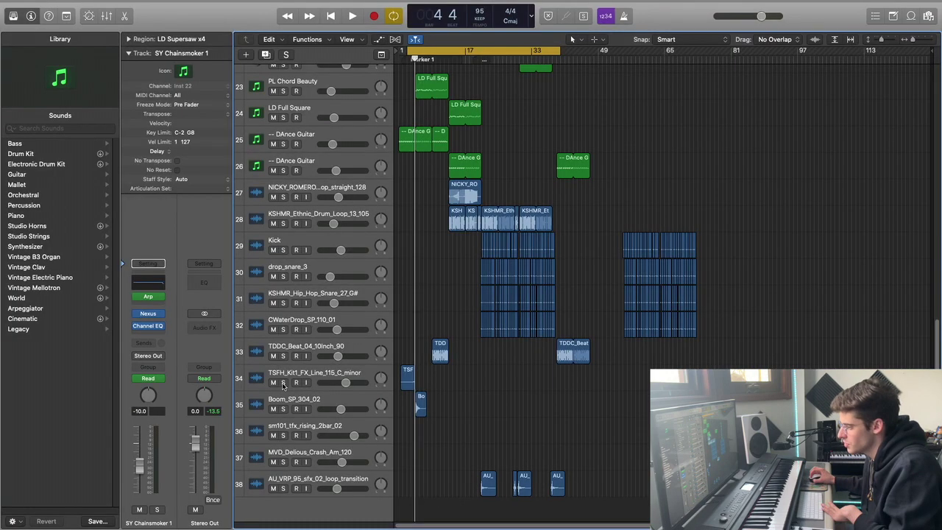
Audition the TSFH_Kit1_FX_Line and Boom_SP_304_02 tracks, and play the intro with the whole mix
{"action": "left_click_drag", "start_coordinate": [283, 382], "coordinate": [284, 412]}
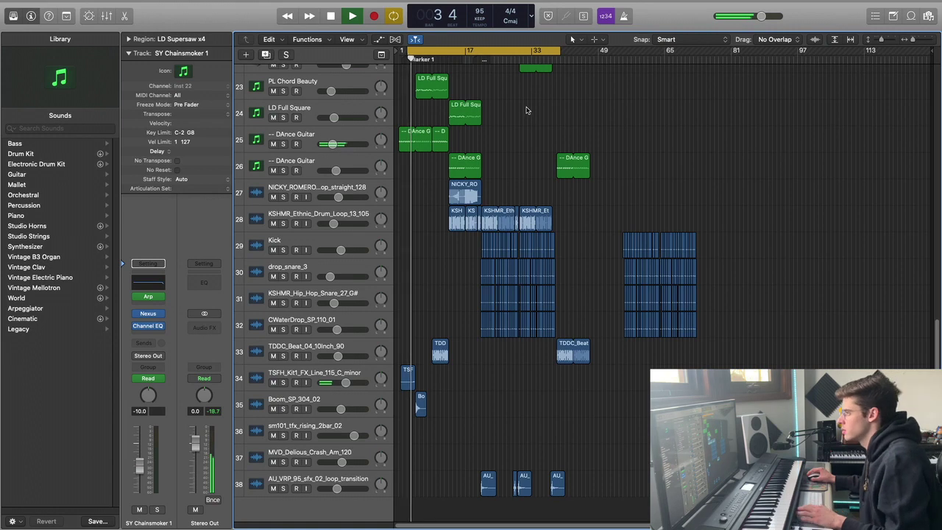
{"action": "scroll", "coordinate": [525, 112], "scroll_direction": "up", "scroll_amount": 3}
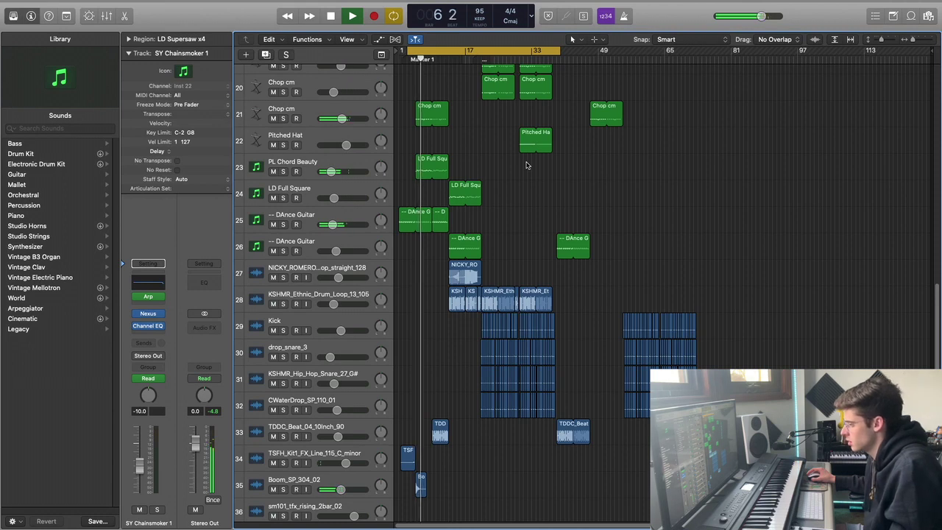
{"action": "scroll", "coordinate": [505, 172], "scroll_direction": "up", "scroll_amount": 6}
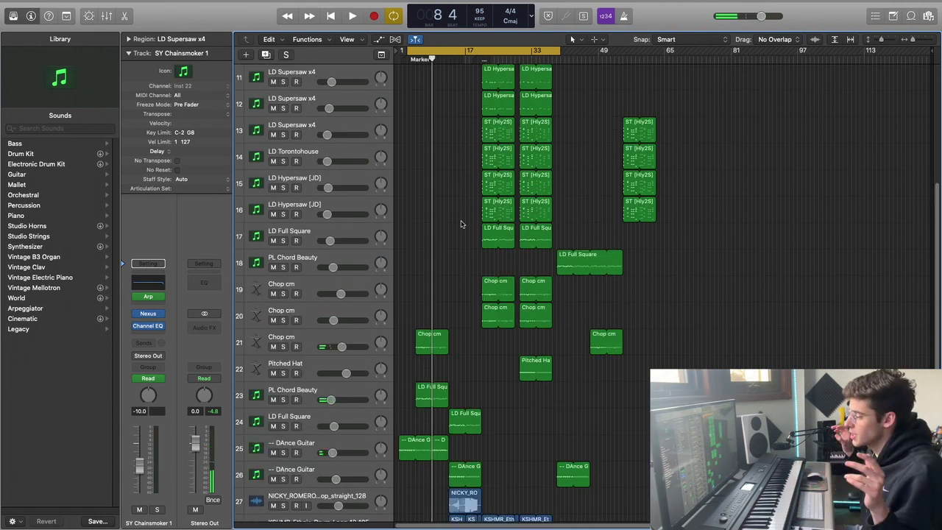
Audition the Chop cm track 21 in solo with the cycle range starting at bar 5, and turn its solo off
{"action": "left_click", "coordinate": [310, 335]}
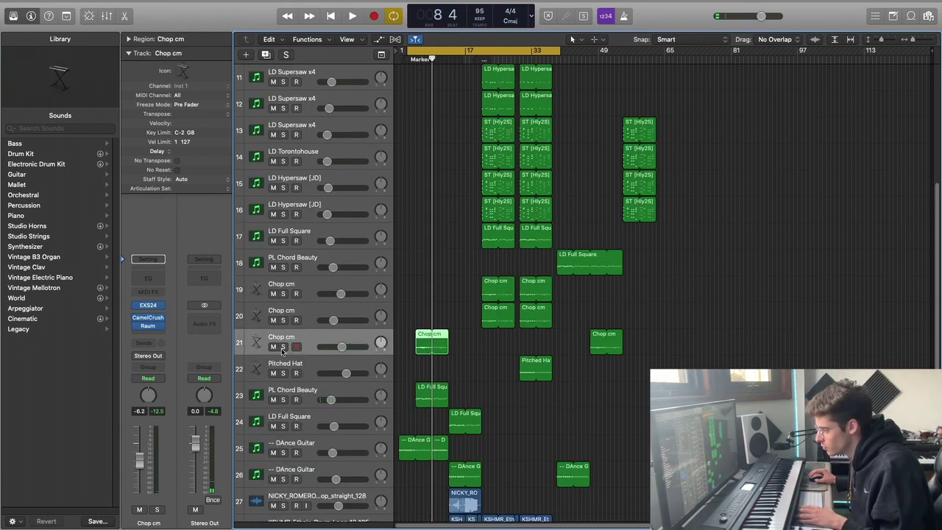
{"action": "key", "text": "s"}
{"action": "left_click_drag", "start_coordinate": [410, 53], "coordinate": [418, 52]}
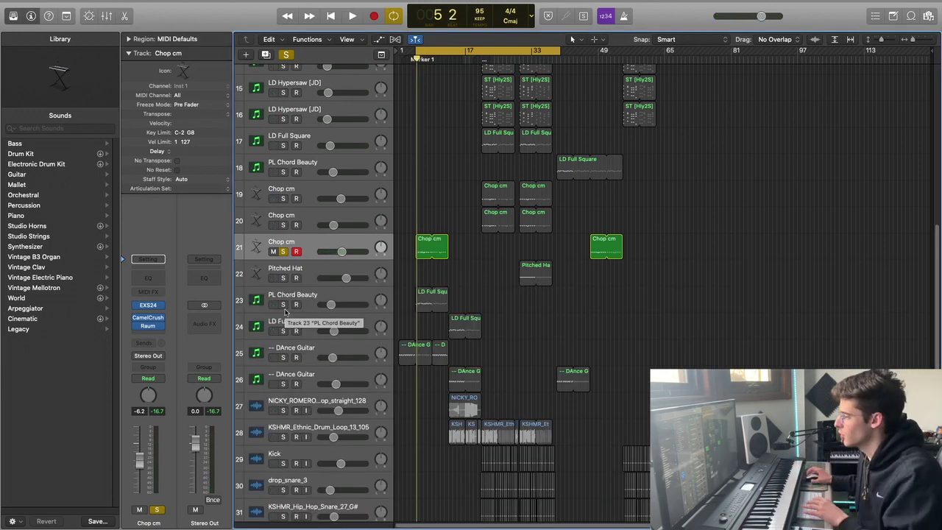
{"action": "left_click", "coordinate": [287, 252]}
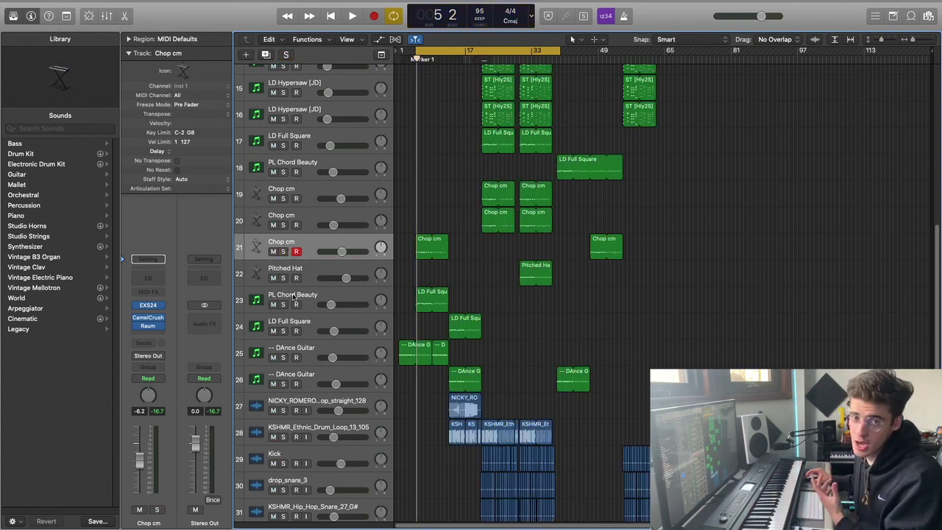
{"action": "left_click", "coordinate": [432, 247]}
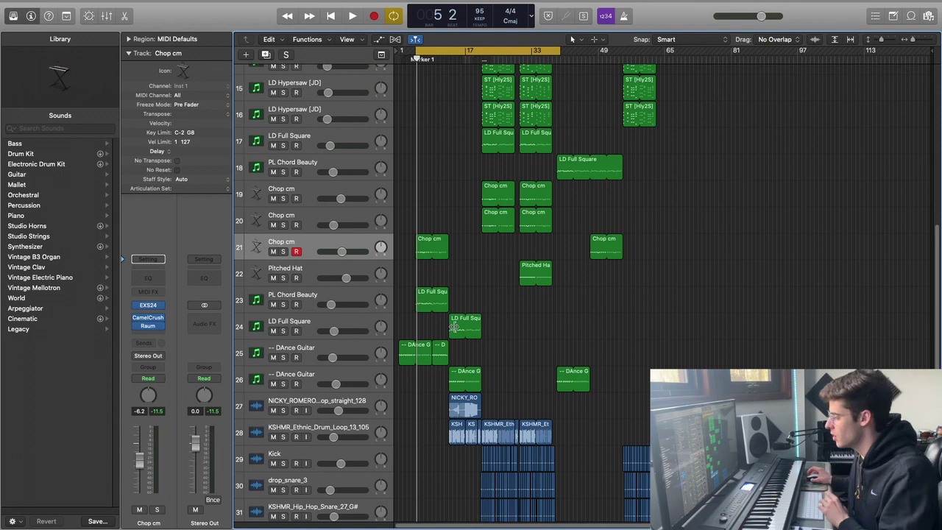
Solo the PL Chord Beauty track 23 and listen to its LD Full Square region
{"action": "scroll", "coordinate": [455, 327], "scroll_direction": "down", "scroll_amount": 6}
{"action": "scroll", "coordinate": [443, 289], "scroll_direction": "up", "scroll_amount": 3}
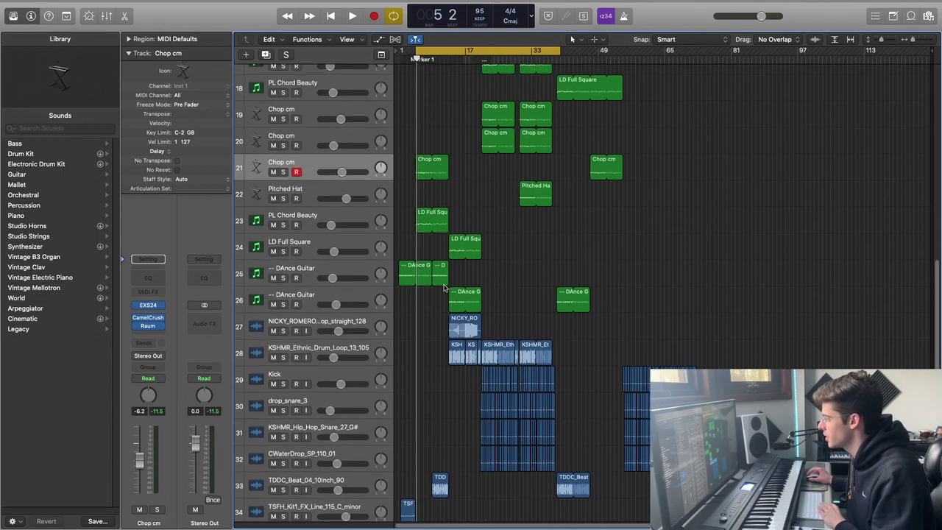
{"action": "left_click", "coordinate": [288, 224]}
{"action": "left_click", "coordinate": [286, 225]}
{"action": "key", "text": "space"}
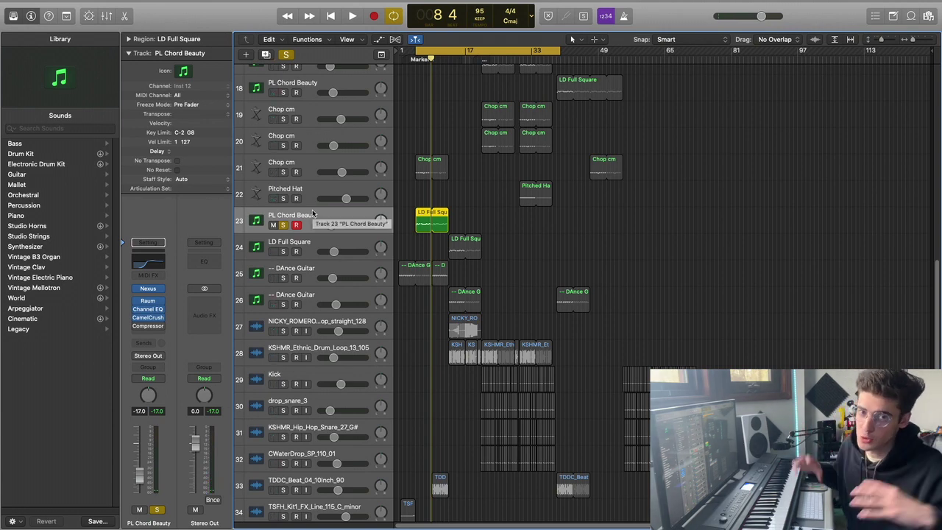
Listen to the PN Open Rhode and Distorted Piano Strings tracks soloed together from bar 5, and turn both solos off
{"action": "scroll", "coordinate": [485, 123], "scroll_direction": "up", "scroll_amount": 10}
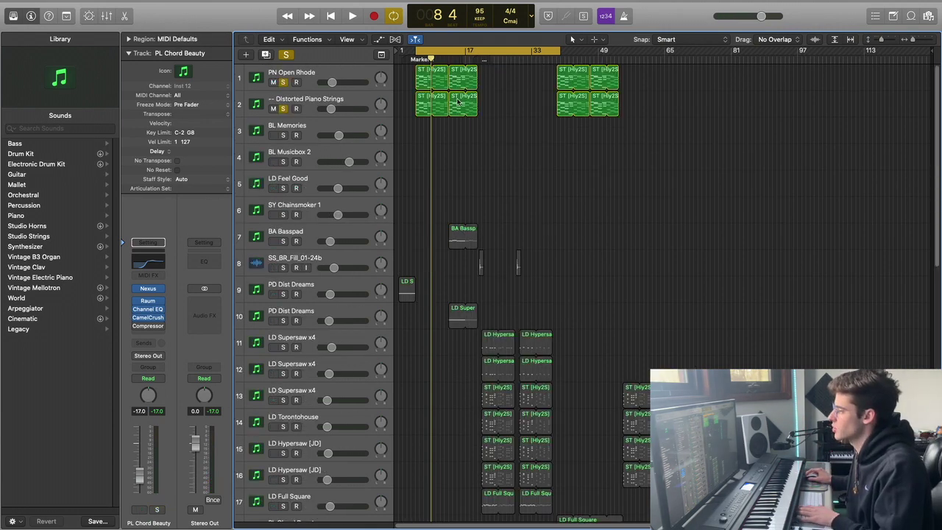
{"action": "key", "text": "space"}
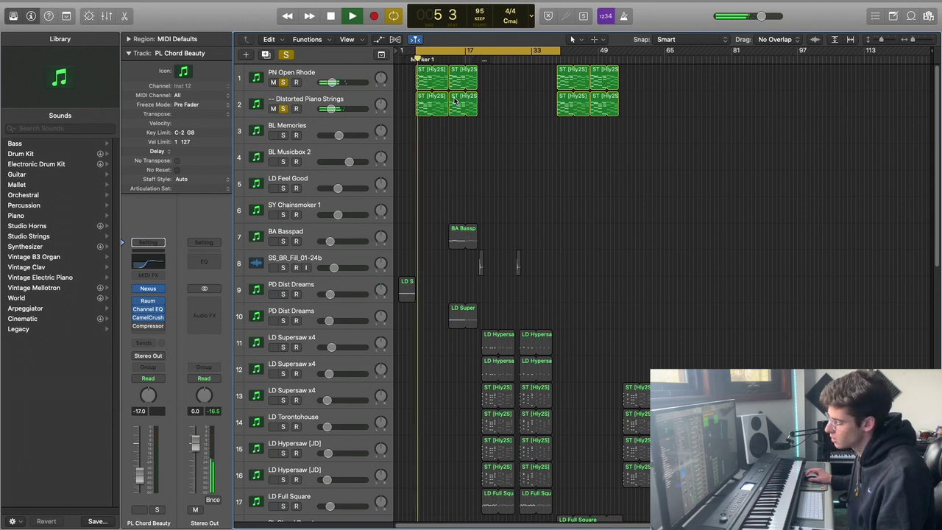
{"action": "left_click", "coordinate": [330, 102]}
{"action": "key", "text": "space"}
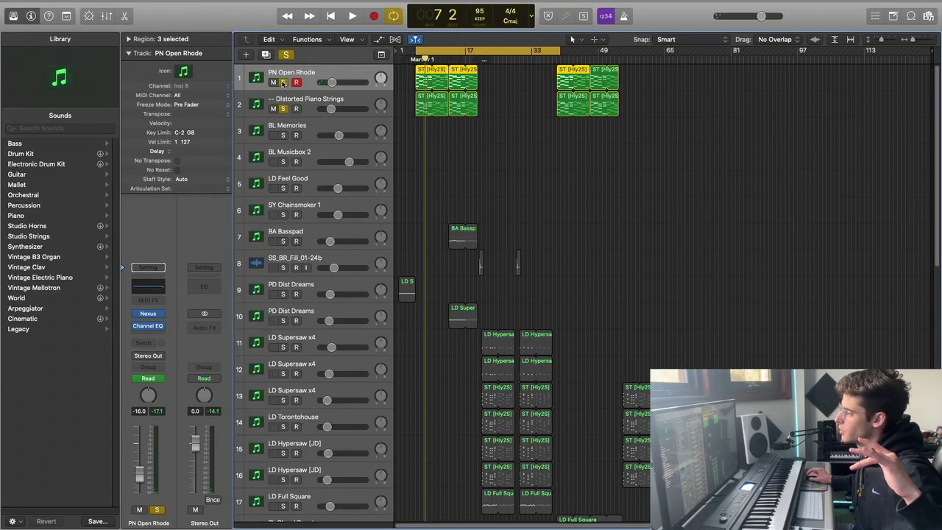
{"action": "left_click", "coordinate": [283, 82]}
{"action": "left_click", "coordinate": [283, 109]}
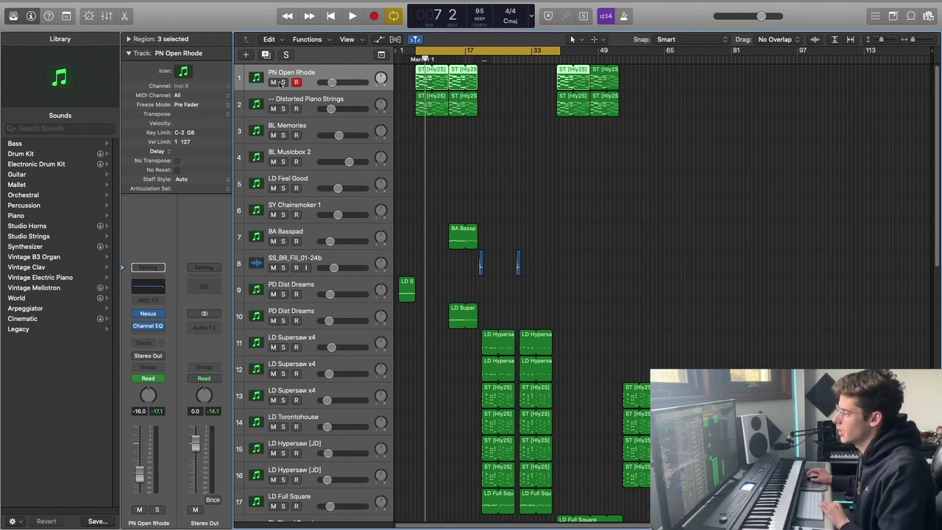
Toggle the solos of PN Open Rhode and Distorted Piano Strings on and off again
{"action": "scroll", "coordinate": [560, 217], "scroll_direction": "down", "scroll_amount": 1}
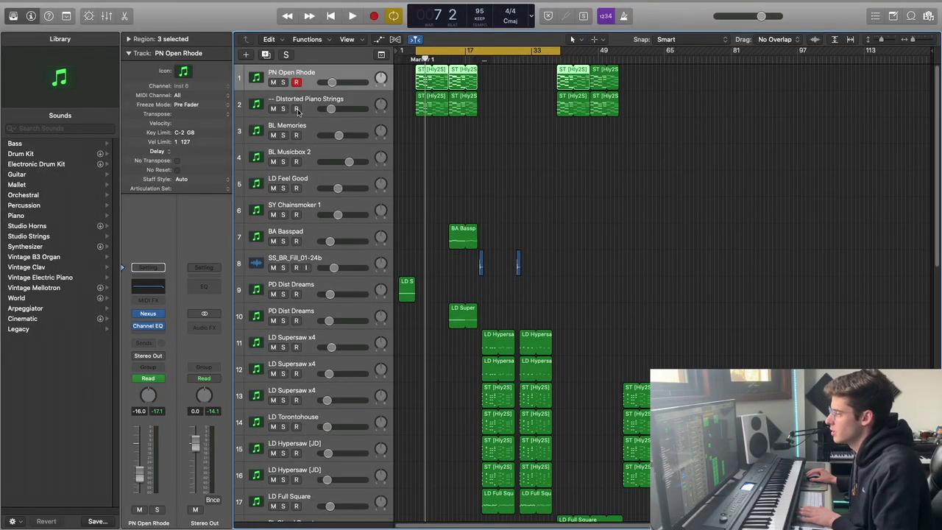
{"action": "left_click", "coordinate": [282, 109]}
{"action": "left_click", "coordinate": [284, 82]}
{"action": "left_click", "coordinate": [283, 109]}
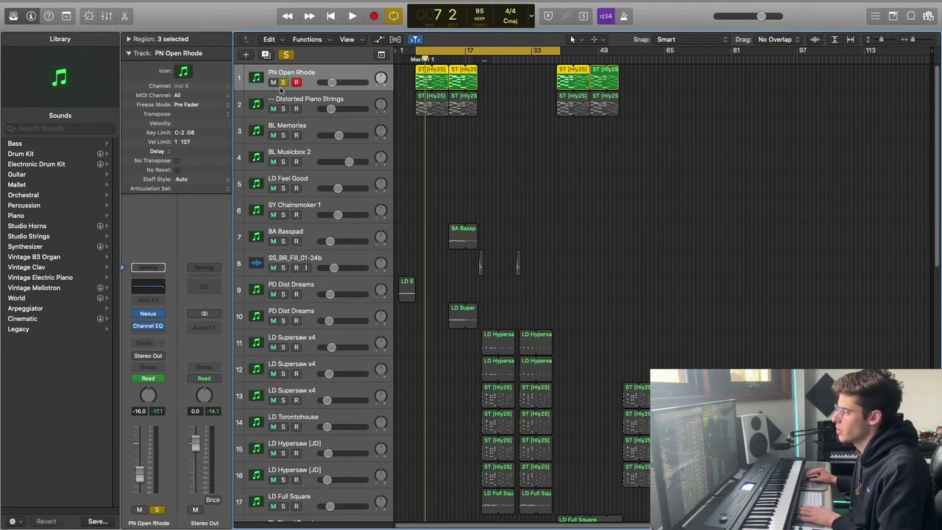
{"action": "left_click", "coordinate": [282, 83]}
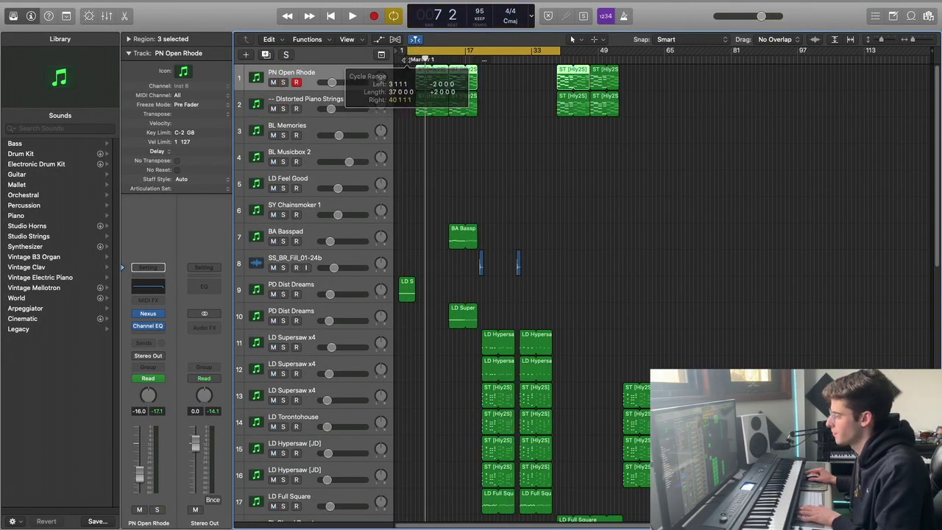
Extend the start of the cycle range back to bar 3 and play the full mix while reviewing the lower tracks
{"action": "double_click", "coordinate": [406, 59]}
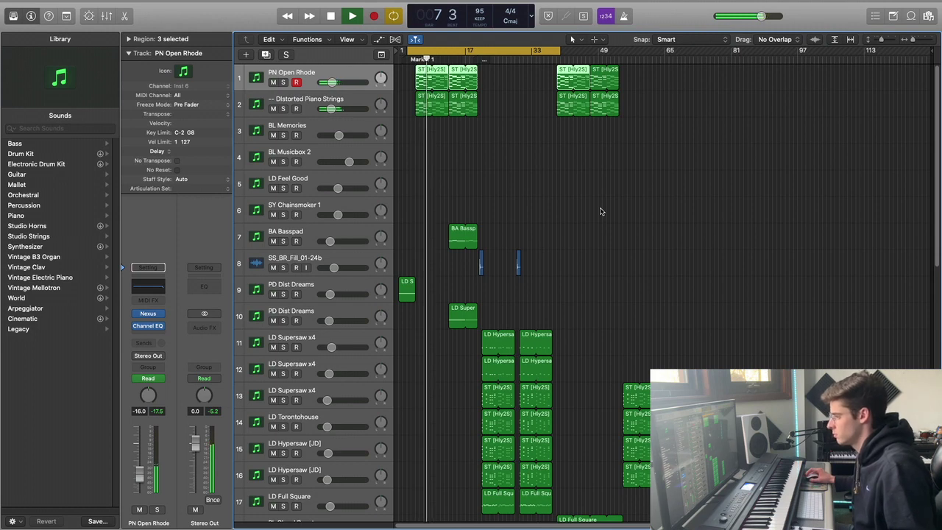
{"action": "scroll", "coordinate": [607, 211], "scroll_direction": "down", "scroll_amount": 1}
{"action": "scroll", "coordinate": [607, 212], "scroll_direction": "down", "scroll_amount": 6}
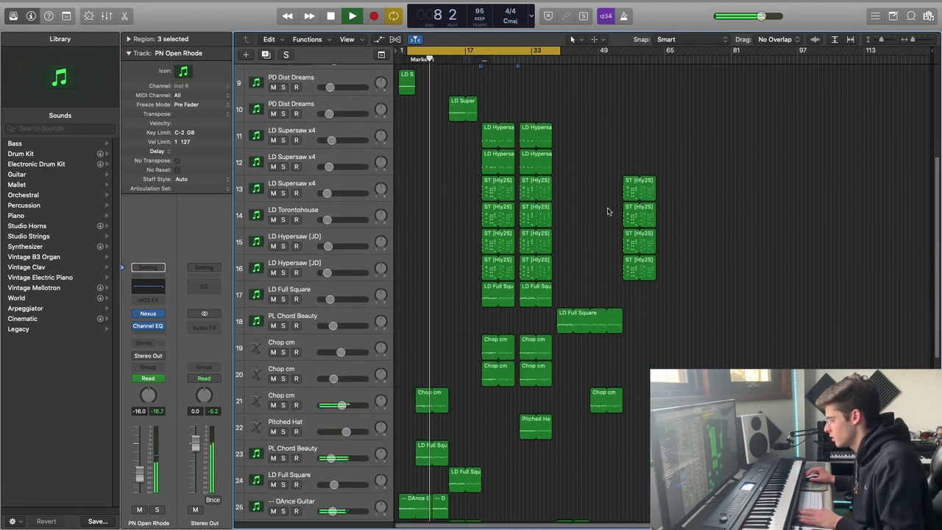
{"action": "scroll", "coordinate": [607, 220], "scroll_direction": "down", "scroll_amount": 8}
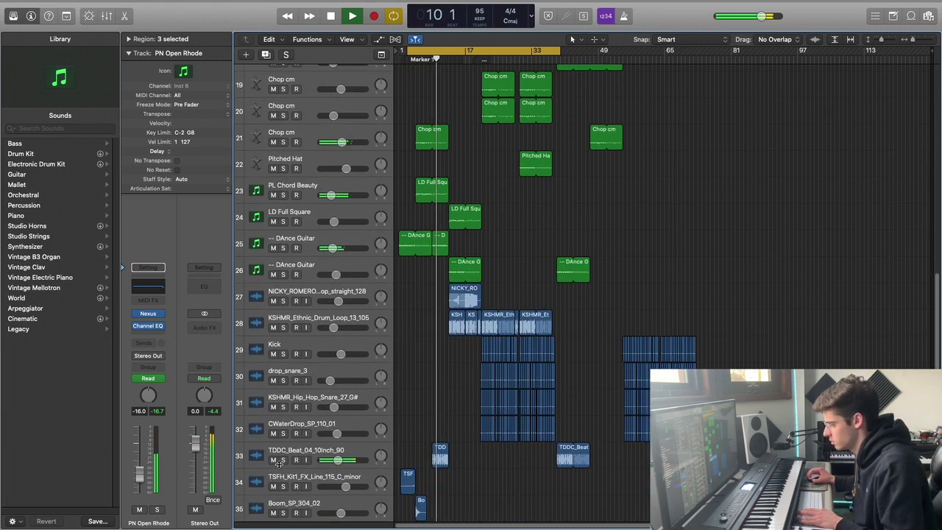
Audition the TDDC_Beat_04_10Inch_90 track with the cycle starting at bar 9, and set its volume to -11.0 dB
{"action": "left_click", "coordinate": [283, 460]}
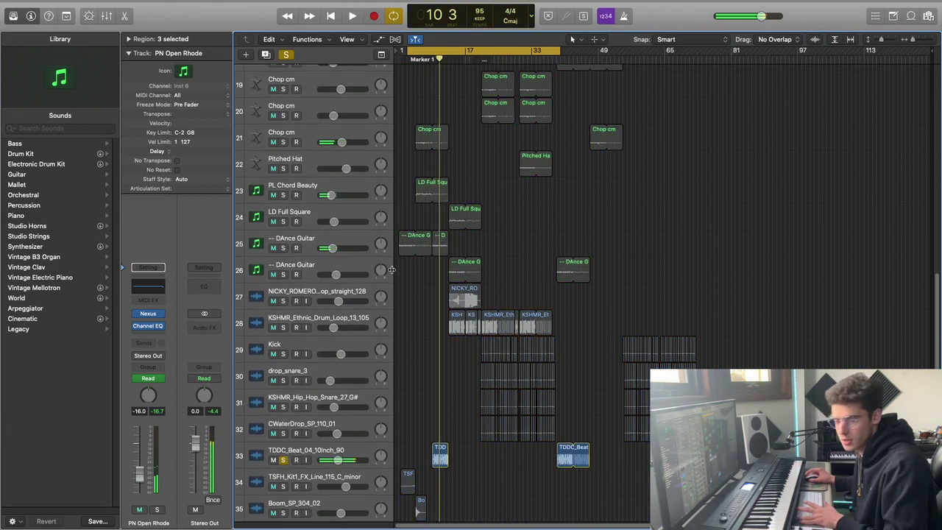
{"action": "left_click_drag", "start_coordinate": [428, 56], "coordinate": [434, 56]}
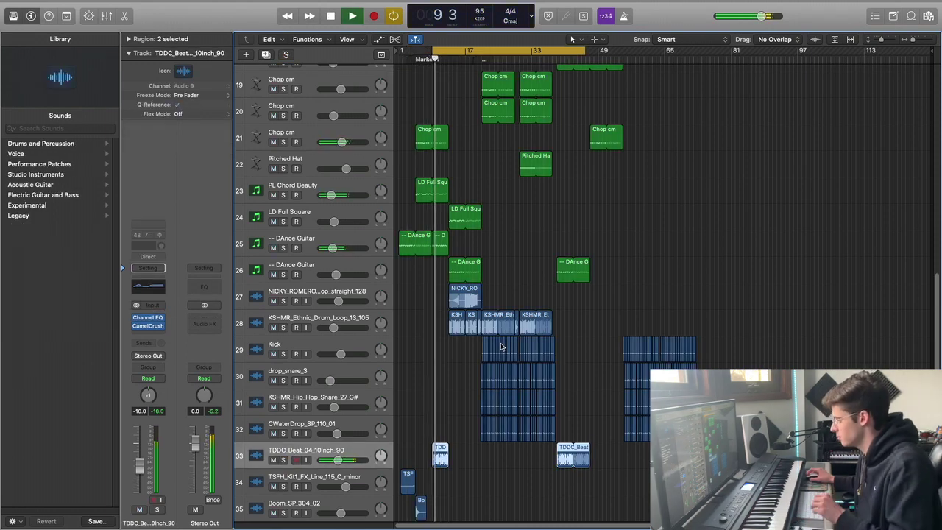
{"action": "left_click", "coordinate": [360, 461]}
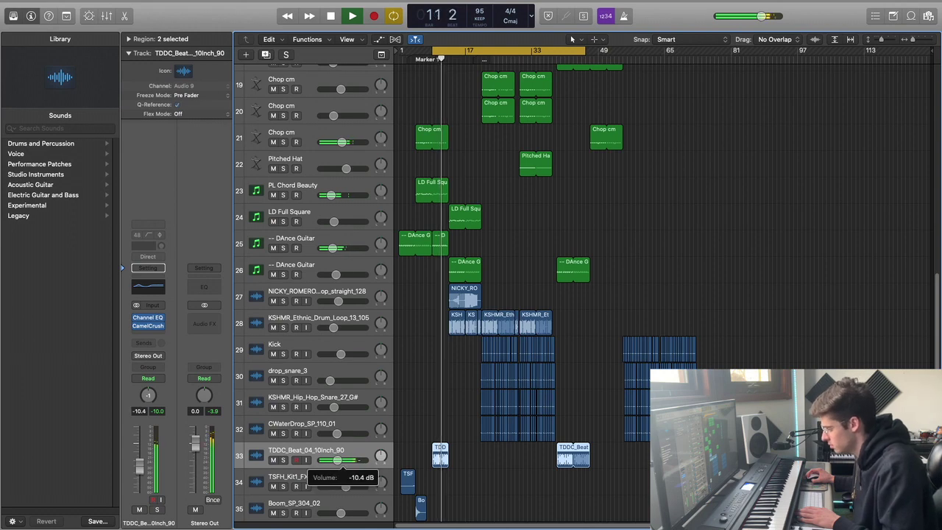
{"action": "left_click", "coordinate": [432, 391]}
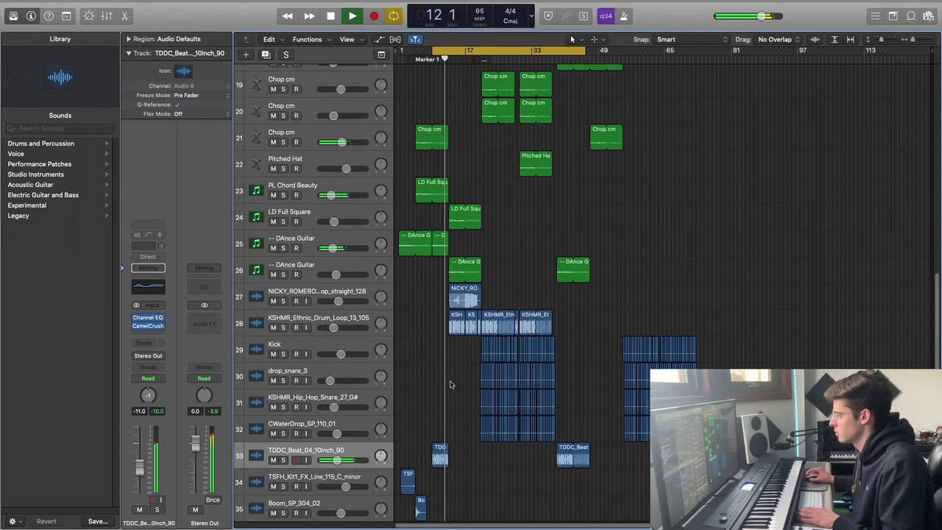
{"action": "key", "text": "space"}
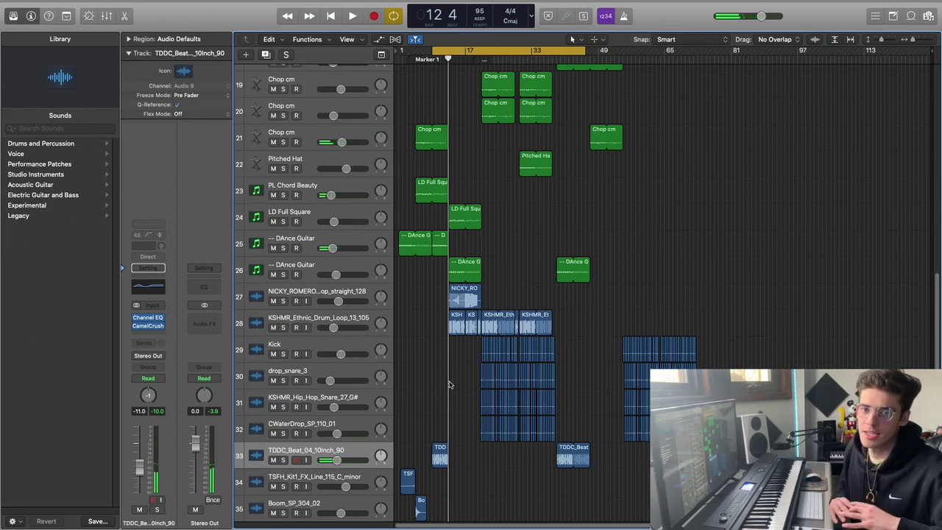
Set the cycle range to bars 13 to 21 and show track automation to review the High Cut frequency curves
{"action": "scroll", "coordinate": [450, 384], "scroll_direction": "up", "scroll_amount": 5}
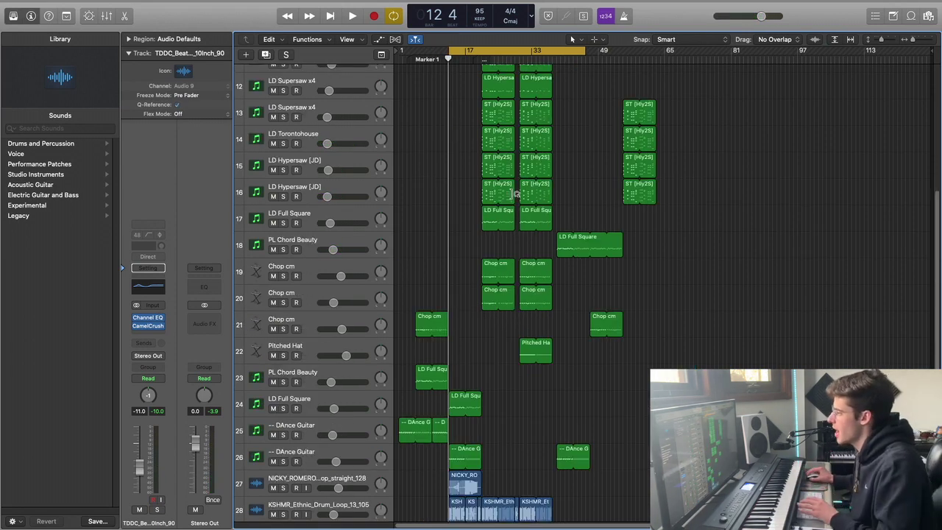
{"action": "scroll", "coordinate": [516, 194], "scroll_direction": "up", "scroll_amount": 6}
{"action": "key", "text": "a"}
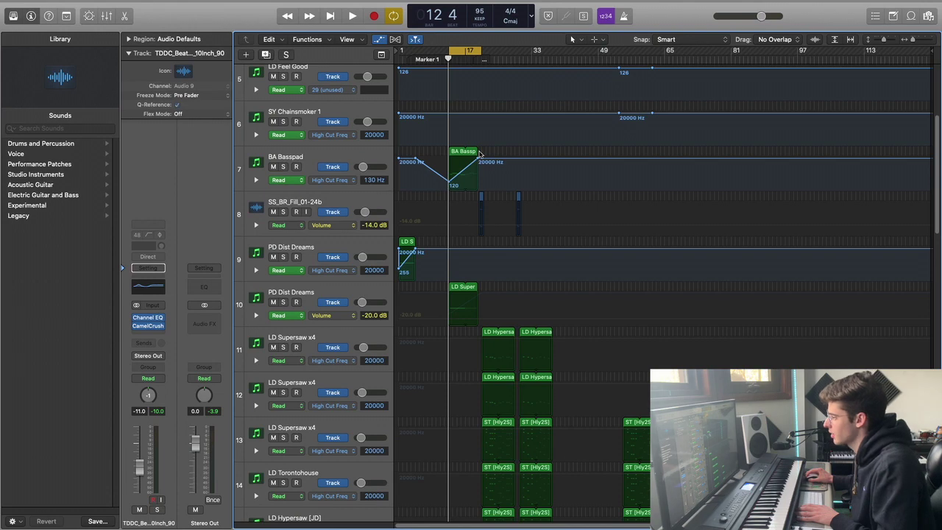
{"action": "scroll", "coordinate": [478, 153], "scroll_direction": "down", "scroll_amount": 10}
{"action": "left_click", "coordinate": [339, 344]}
{"action": "left_click", "coordinate": [393, 457]}
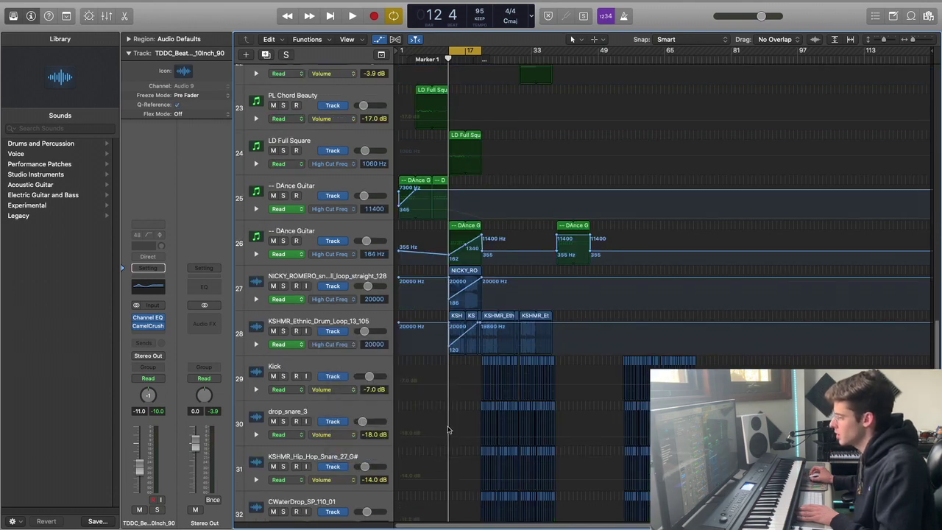
{"action": "scroll", "coordinate": [516, 294], "scroll_direction": "down", "scroll_amount": 2}
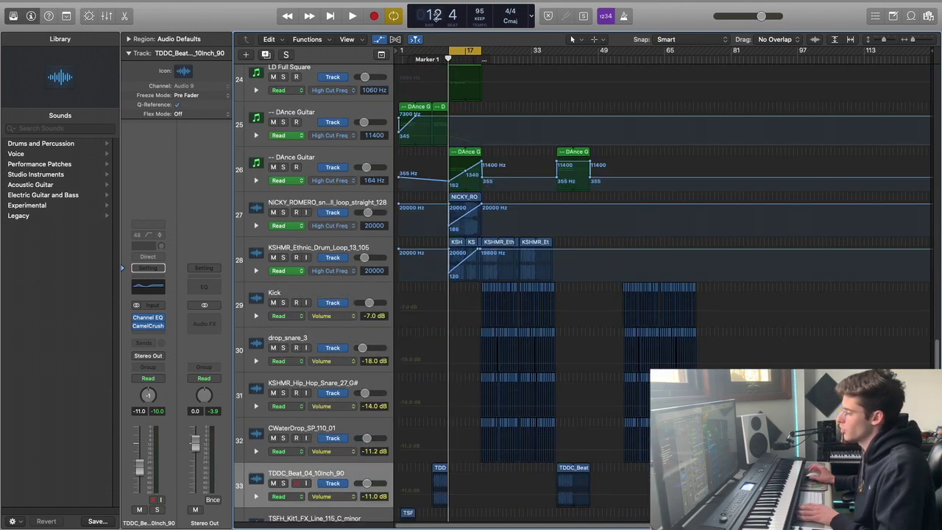
Play the KSHMR_Ethnic_Drum_Loop_13_105 track's automated high cut with its Channel EQ open, and close the EQ and stop playback
{"action": "left_click", "coordinate": [361, 248]}
{"action": "key", "text": "v"}
{"action": "key", "text": "space"}
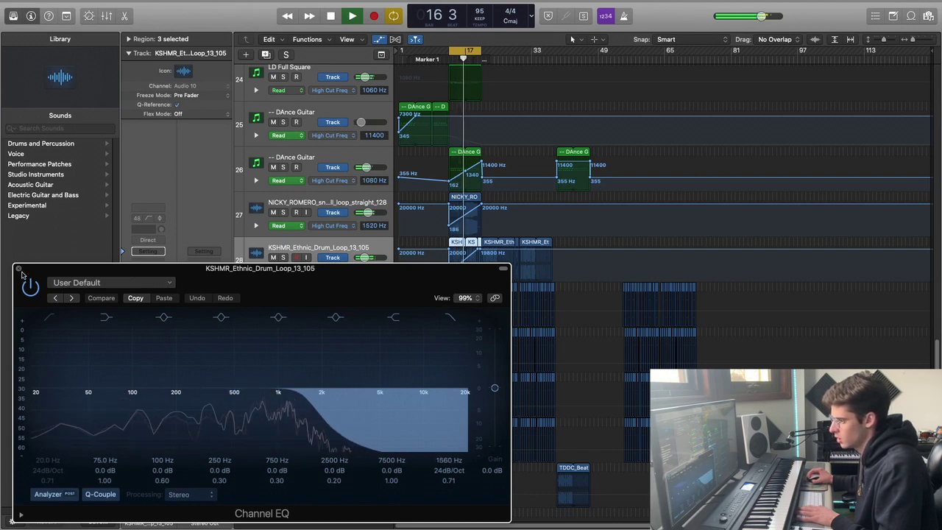
{"action": "left_click", "coordinate": [17, 269]}
{"action": "key", "text": "space"}
Briefly solo the LD Full Square track 24, and replay the preceding section from bar 5 before returning the cycle start to bar 13
{"action": "scroll", "coordinate": [294, 279], "scroll_direction": "up", "scroll_amount": 3}
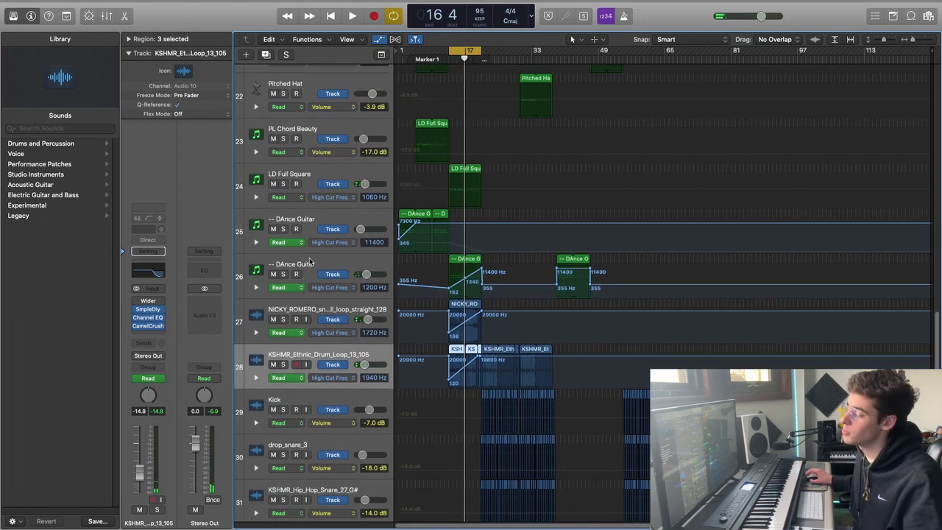
{"action": "left_click", "coordinate": [314, 174]}
{"action": "left_click", "coordinate": [281, 184]}
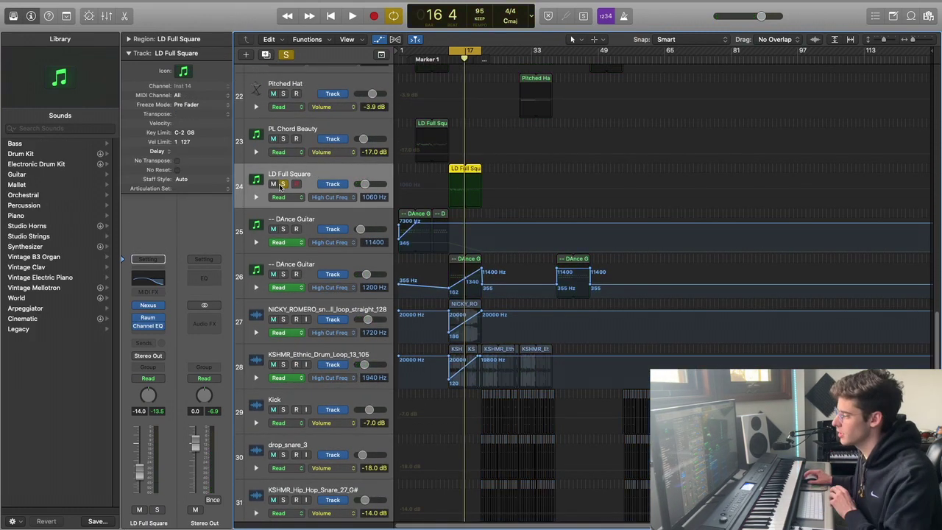
{"action": "left_click", "coordinate": [282, 185]}
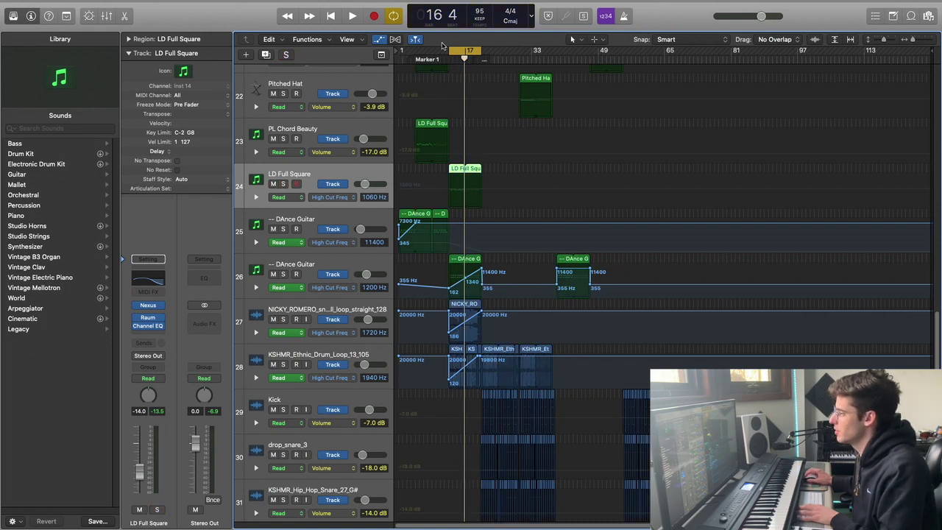
{"action": "left_click_drag", "start_coordinate": [448, 51], "coordinate": [415, 67]}
{"action": "left_click_drag", "start_coordinate": [416, 50], "coordinate": [449, 73]}
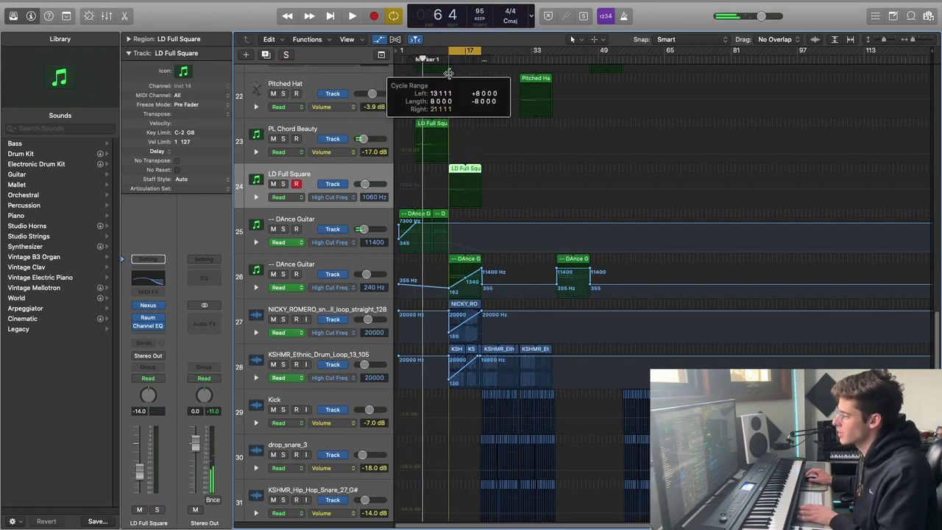
Listen to the LD Full Square track 24 in solo from bar 13 and open its Channel EQ
{"action": "left_click", "coordinate": [284, 185]}
{"action": "key", "text": "space"}
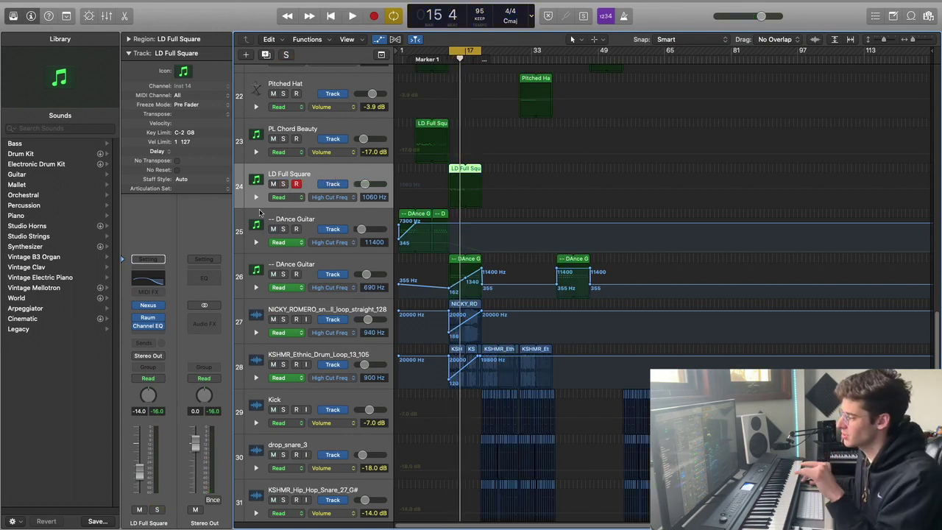
{"action": "left_click", "coordinate": [149, 278]}
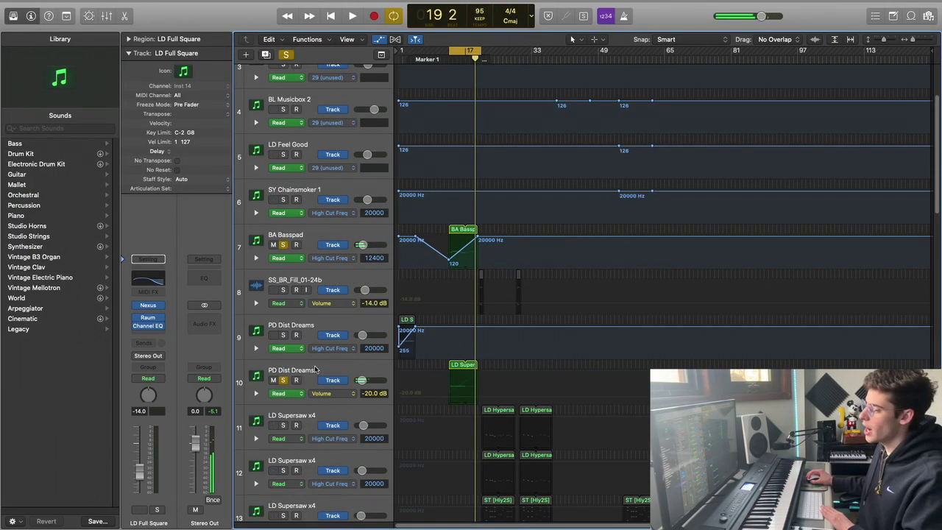
Listen to the soloed build from bar 13, selecting the PD Dist Dreams track 10 and the LD Full Square track 24
{"action": "left_click", "coordinate": [315, 369]}
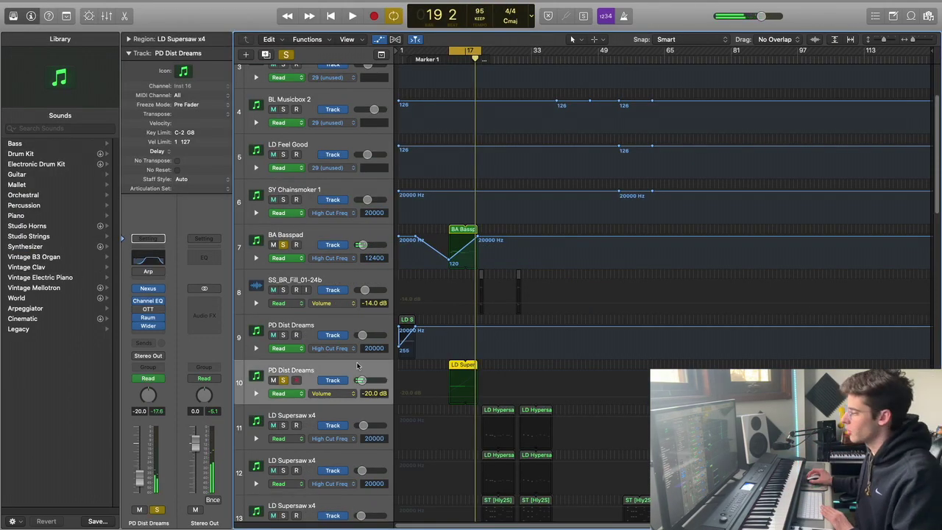
{"action": "scroll", "coordinate": [357, 366], "scroll_direction": "down", "scroll_amount": 12}
{"action": "scroll", "coordinate": [358, 366], "scroll_direction": "down", "scroll_amount": 2}
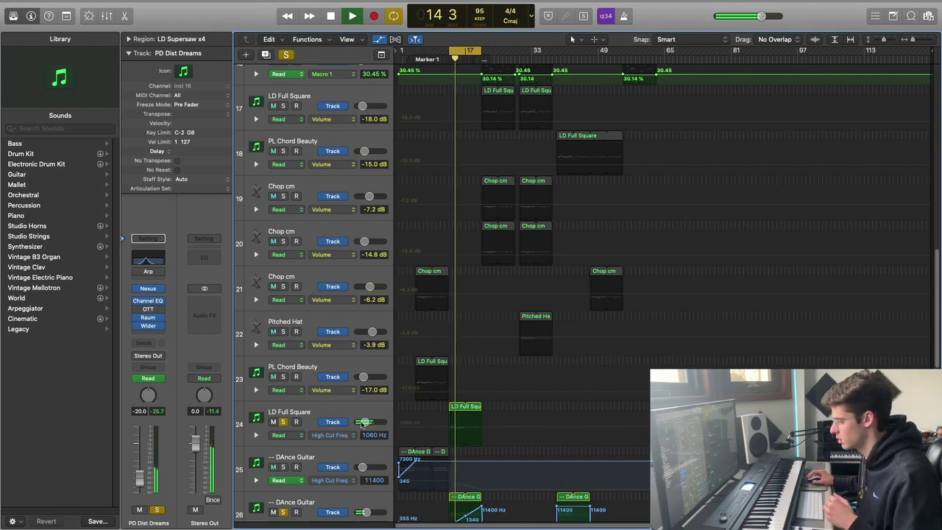
{"action": "scroll", "coordinate": [331, 412], "scroll_direction": "down", "scroll_amount": 4}
{"action": "left_click", "coordinate": [372, 291]}
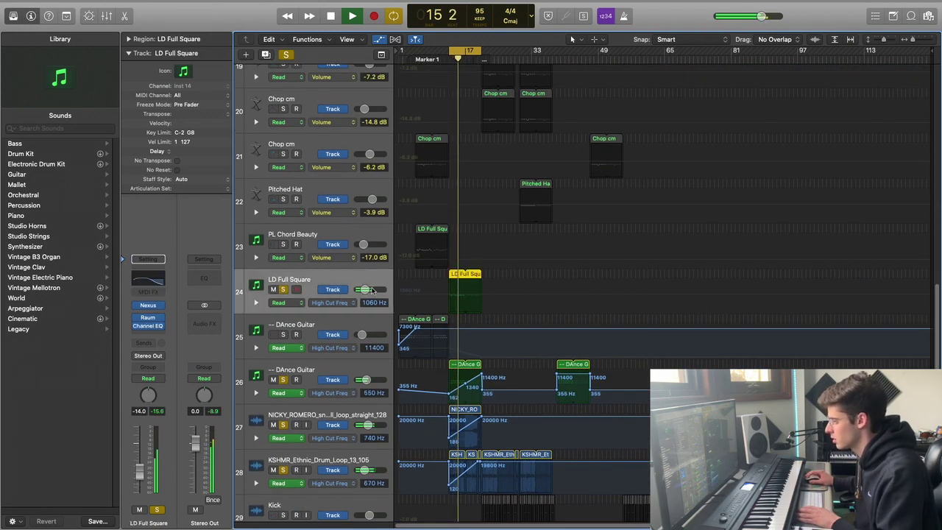
Hide the track automation and move the cycle range to start at bar 20
{"action": "left_click", "coordinate": [377, 39]}
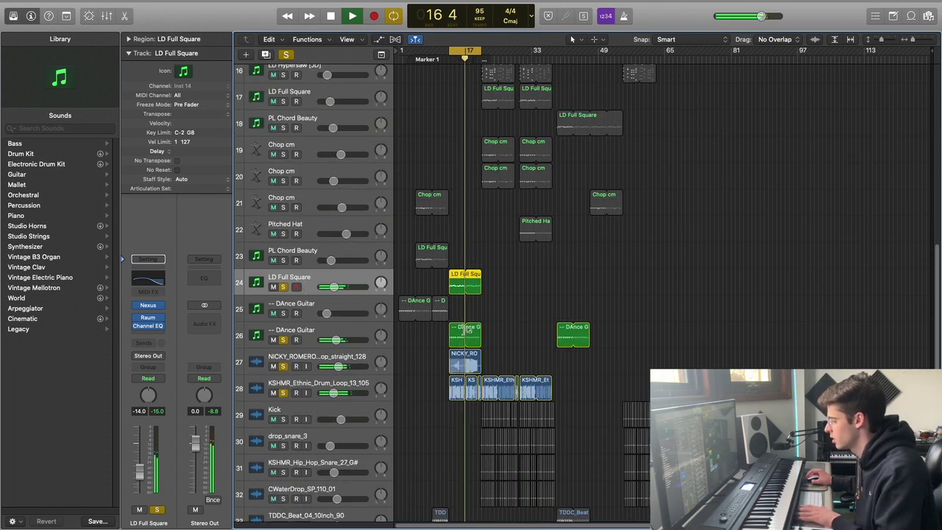
{"action": "scroll", "coordinate": [460, 161], "scroll_direction": "up", "scroll_amount": 2}
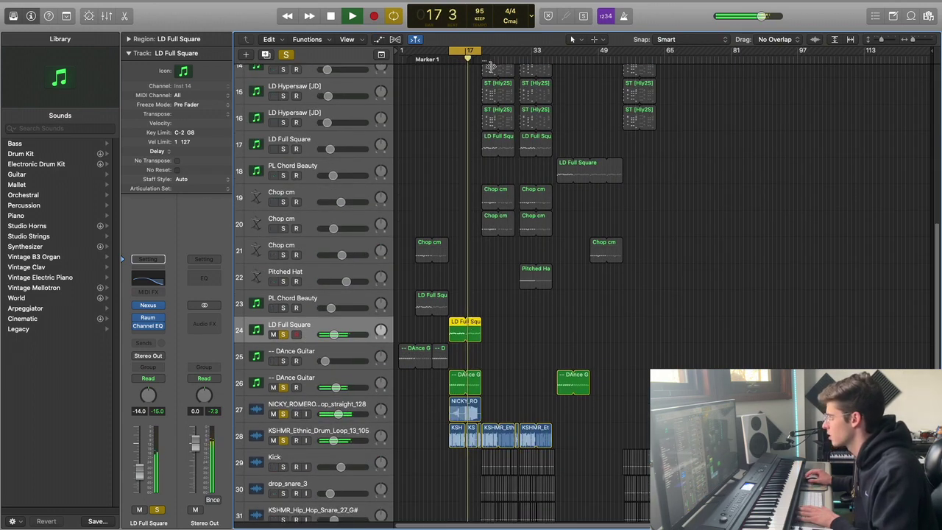
{"action": "left_click_drag", "start_coordinate": [482, 52], "coordinate": [586, 103]}
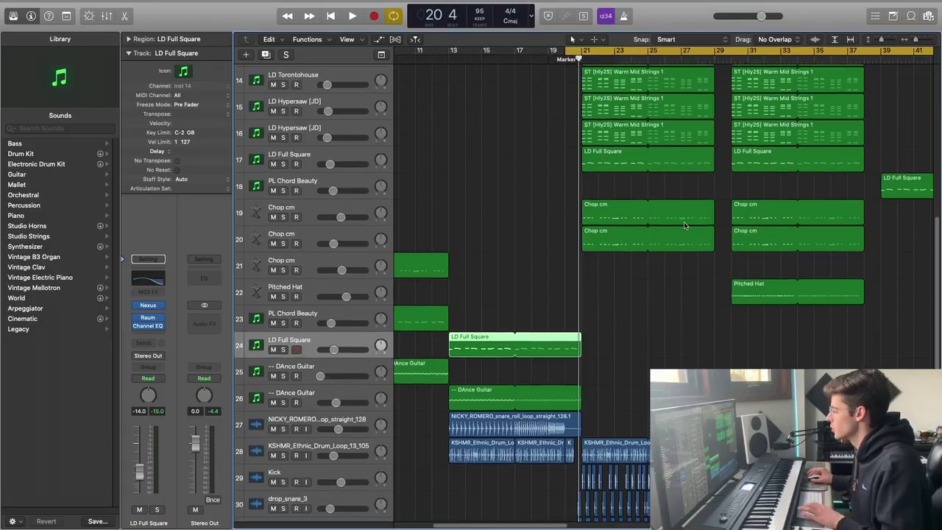
Solo the LD Full Square track 24 and listen to its ending from bar 20
{"action": "scroll", "coordinate": [684, 221], "scroll_direction": "down", "scroll_amount": 3}
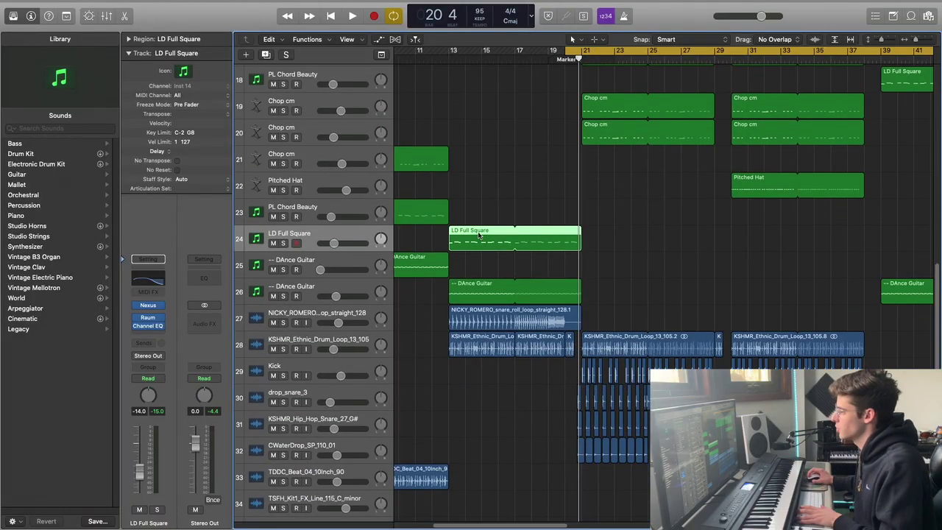
{"action": "left_click", "coordinate": [283, 243]}
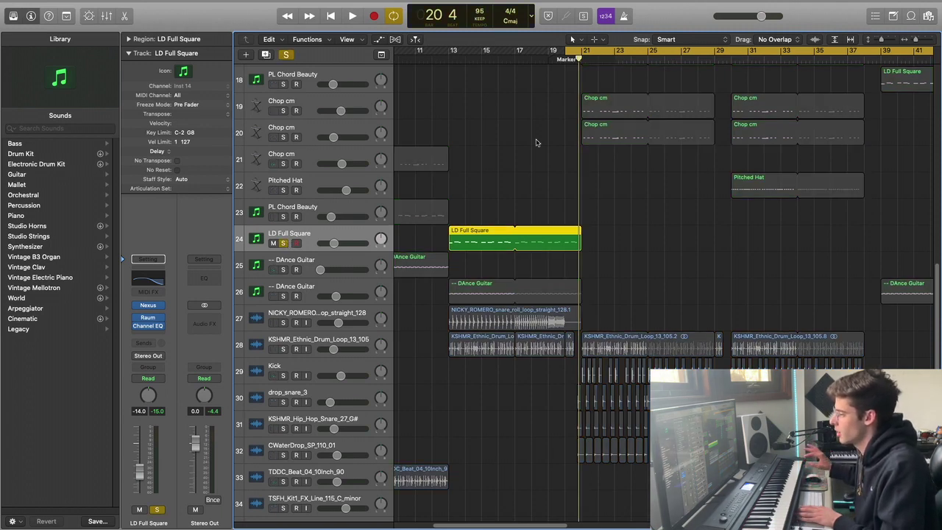
{"action": "key", "text": "space"}
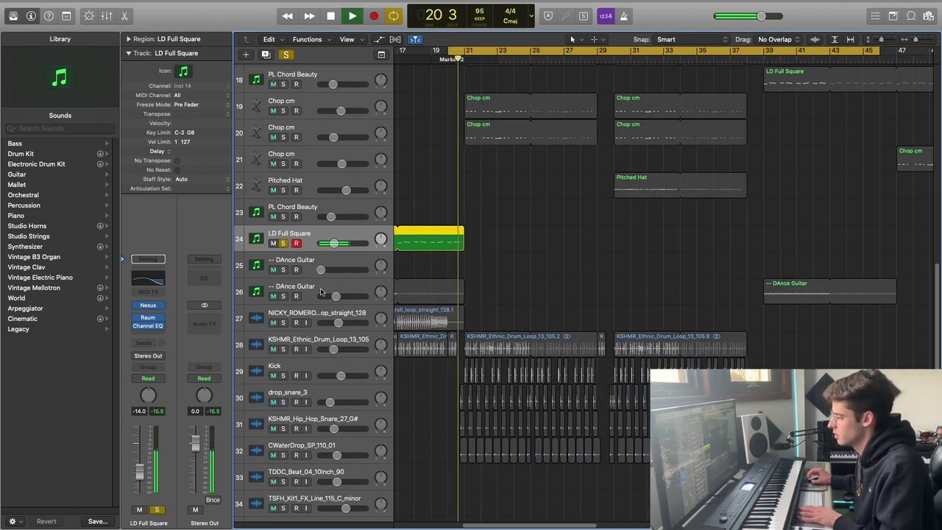
{"action": "key", "text": "space"}
Listen to the SS_BR_Fill_01-24b track in solo from bar 20 and open its CamelCrush effect
{"action": "left_click", "coordinate": [284, 296]}
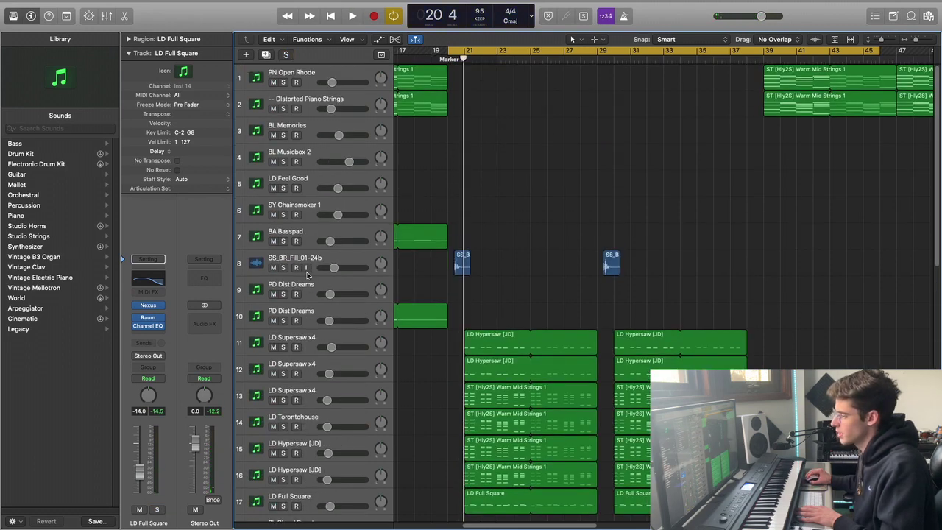
{"action": "left_click", "coordinate": [283, 268]}
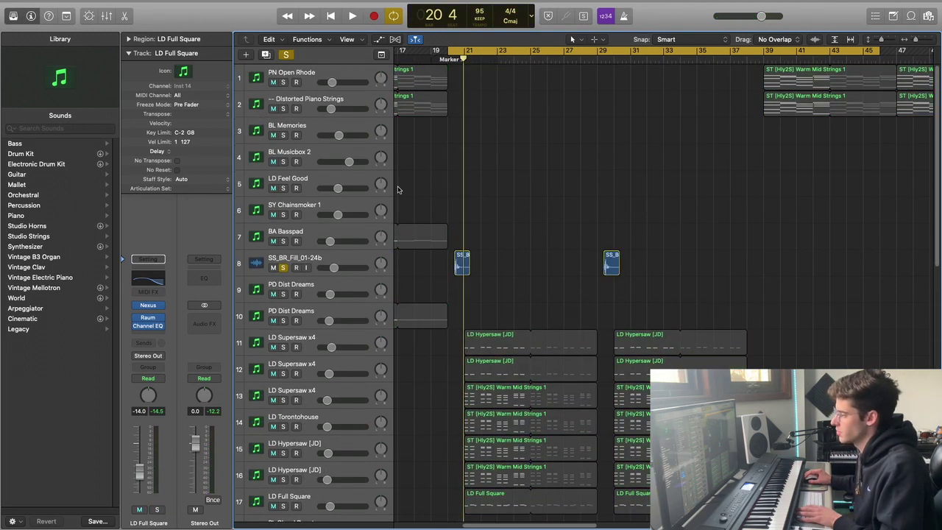
{"action": "key", "text": "space"}
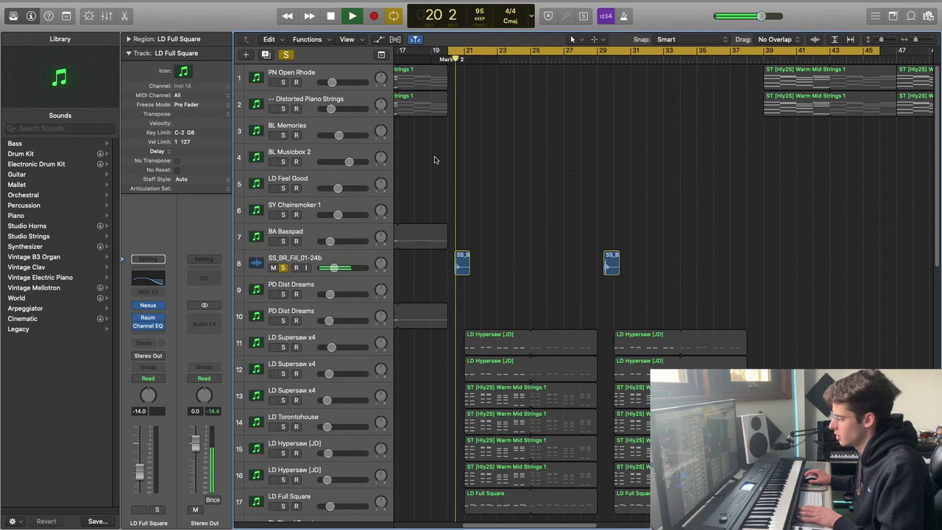
{"action": "key", "text": "space"}
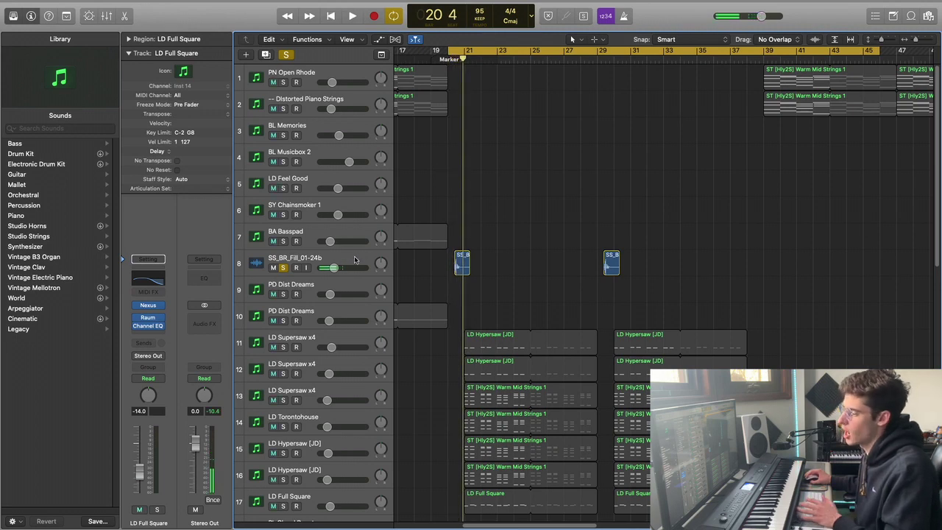
{"action": "left_click", "coordinate": [354, 259]}
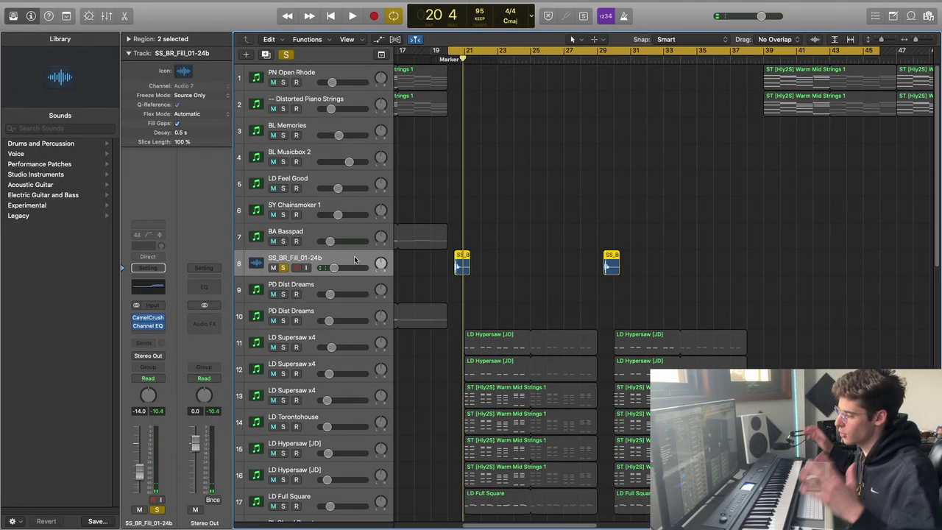
{"action": "left_click", "coordinate": [162, 317]}
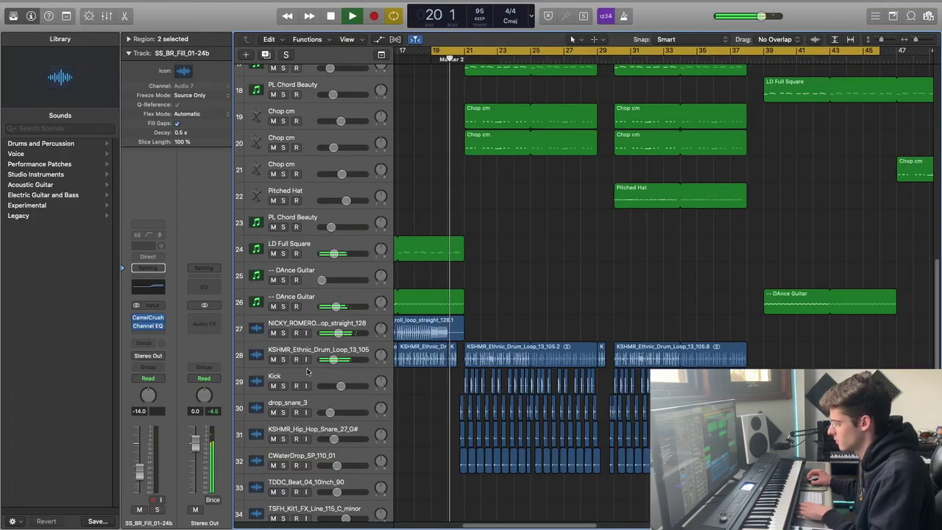
Solo the drop_snare_3, KSHMR_Hip_Hop_Snare_27_G# and CWaterDrop_SP_110_01 tracks, and clear all solos to play the full mix from bar 20
{"action": "left_click", "coordinate": [283, 359]}
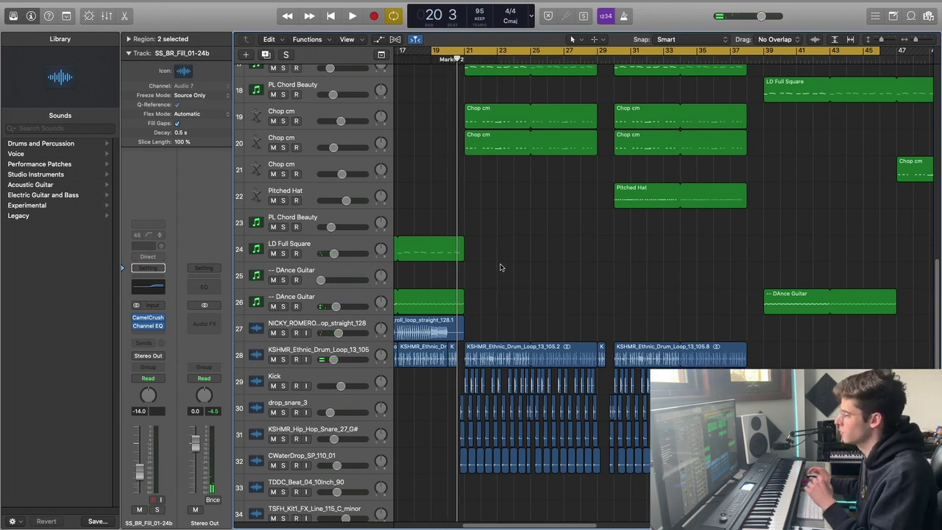
{"action": "scroll", "coordinate": [499, 268], "scroll_direction": "down", "scroll_amount": 5}
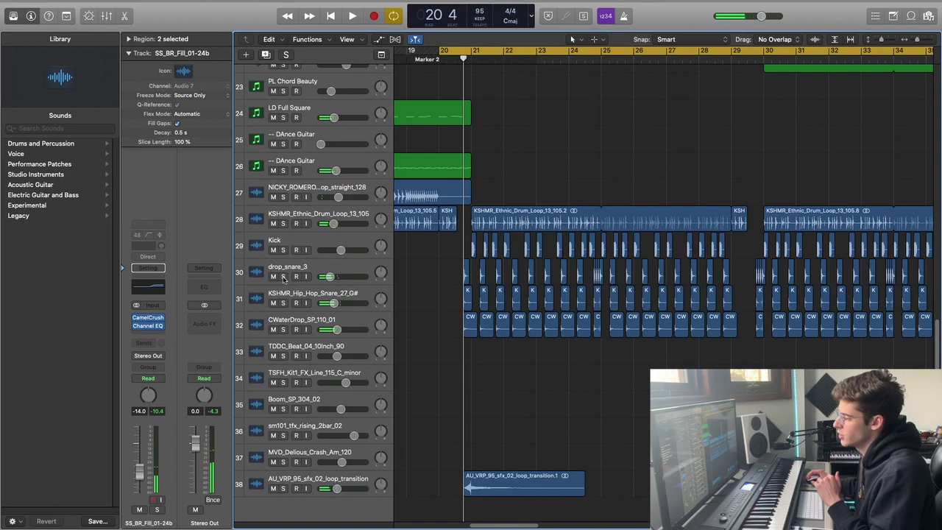
{"action": "left_click", "coordinate": [283, 277]}
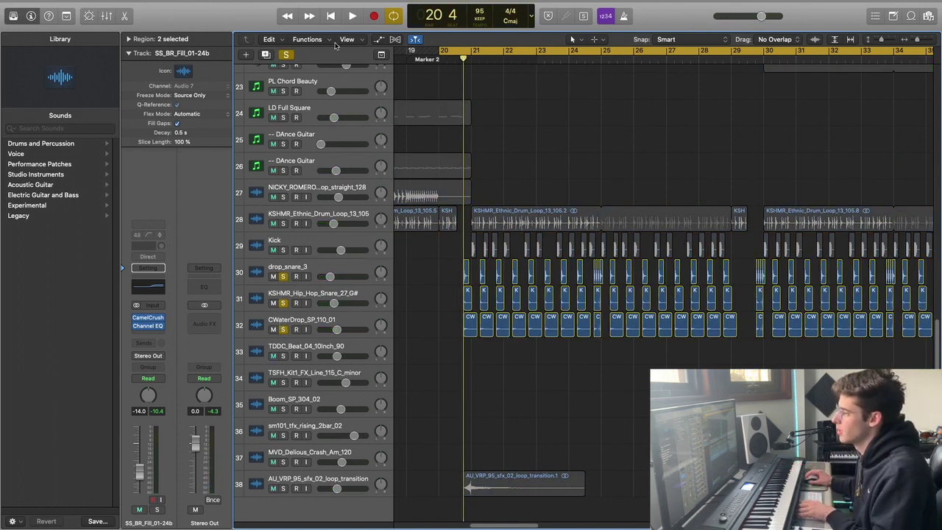
{"action": "left_click", "coordinate": [287, 54]}
{"action": "key", "text": "space"}
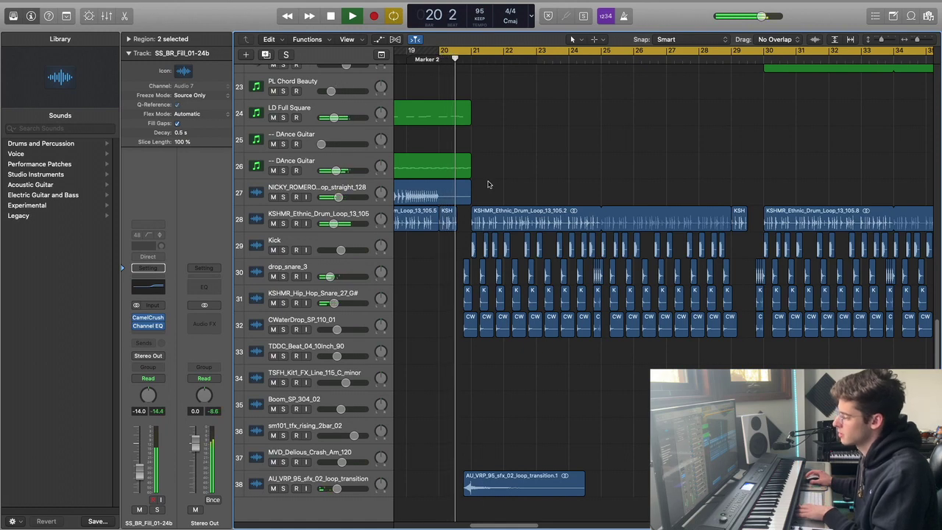
{"action": "key", "text": "s"}
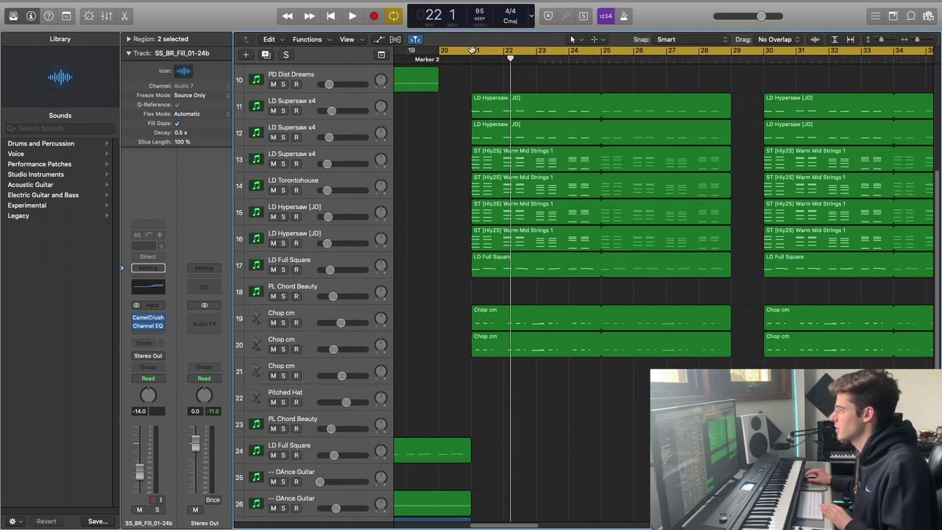
Play the transition with bar 20 cycled, and move the cycle start back to bar 13 to hear the build lead into the drop
{"action": "left_click_drag", "start_coordinate": [473, 51], "coordinate": [440, 53]}
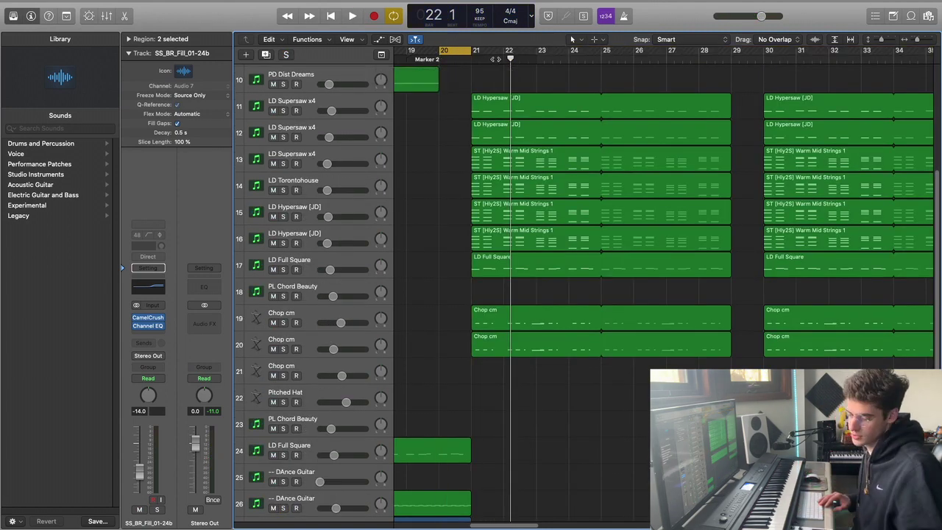
{"action": "key", "text": "space"}
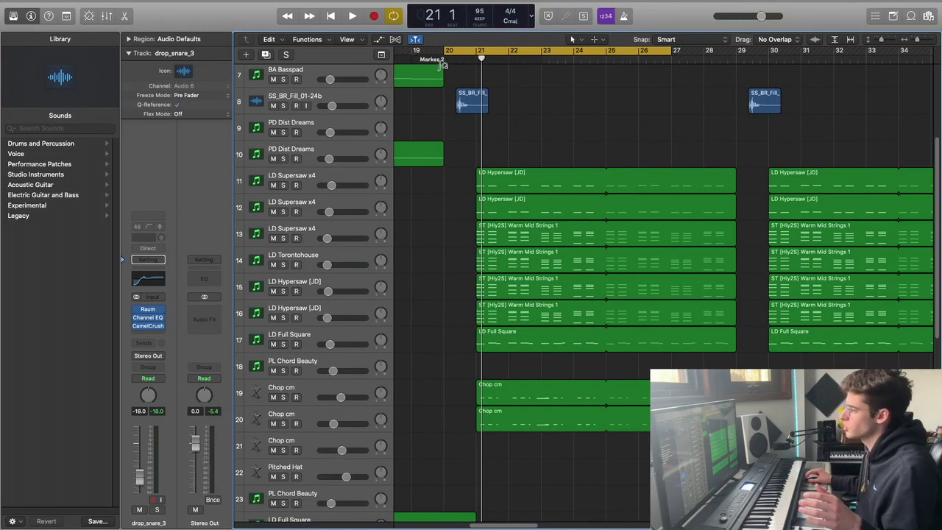
{"action": "left_click_drag", "start_coordinate": [441, 53], "coordinate": [428, 53]}
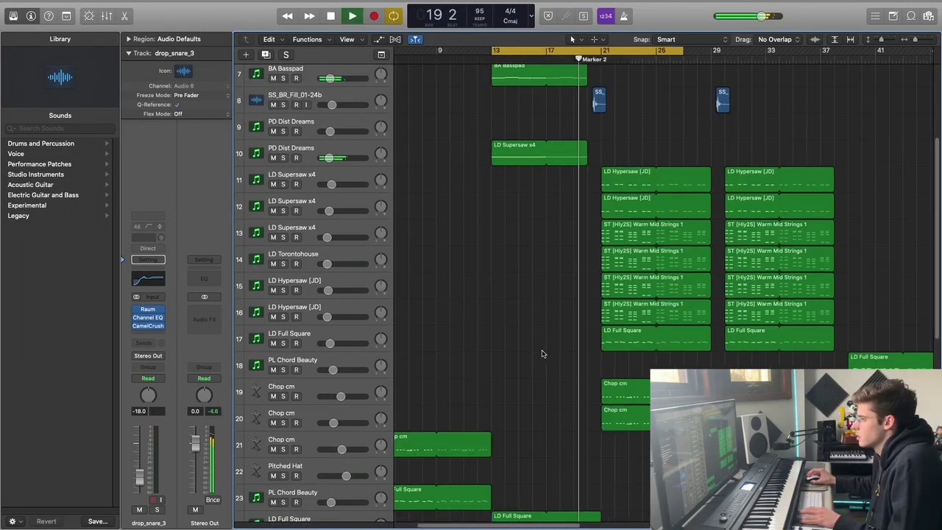
{"action": "scroll", "coordinate": [542, 353], "scroll_direction": "down", "scroll_amount": 4}
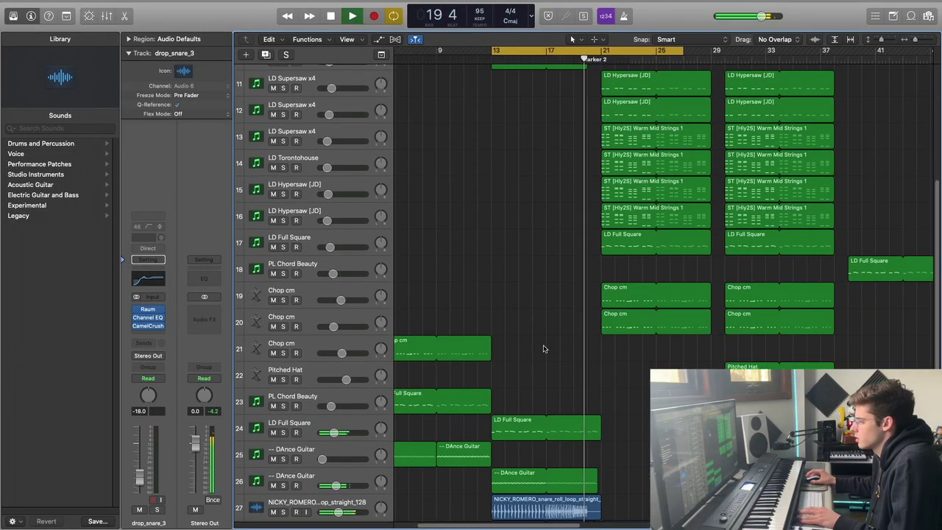
{"action": "scroll", "coordinate": [546, 340], "scroll_direction": "up", "scroll_amount": 5}
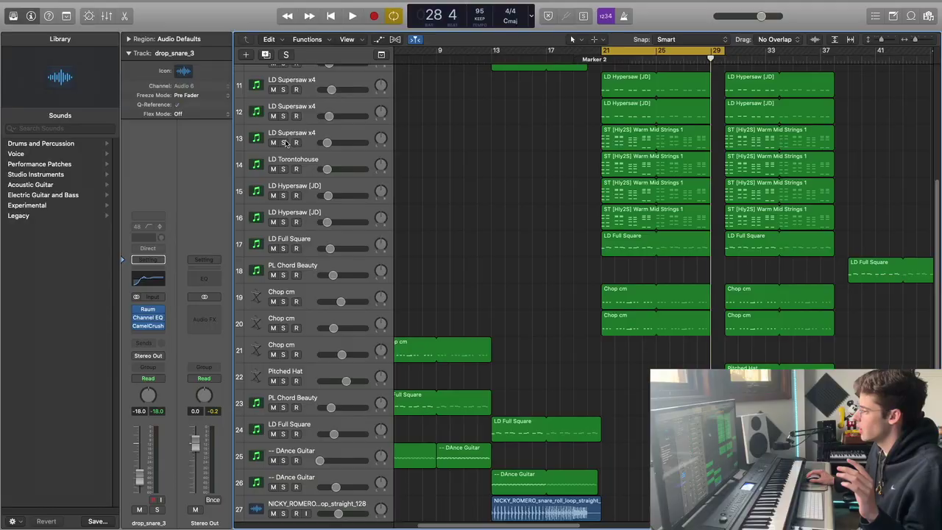
Listen to tracks 13 to 16 in solo from bar 21, and separately to the two LD Supersaw x4 tracks 11 and 12
{"action": "left_click", "coordinate": [283, 222]}
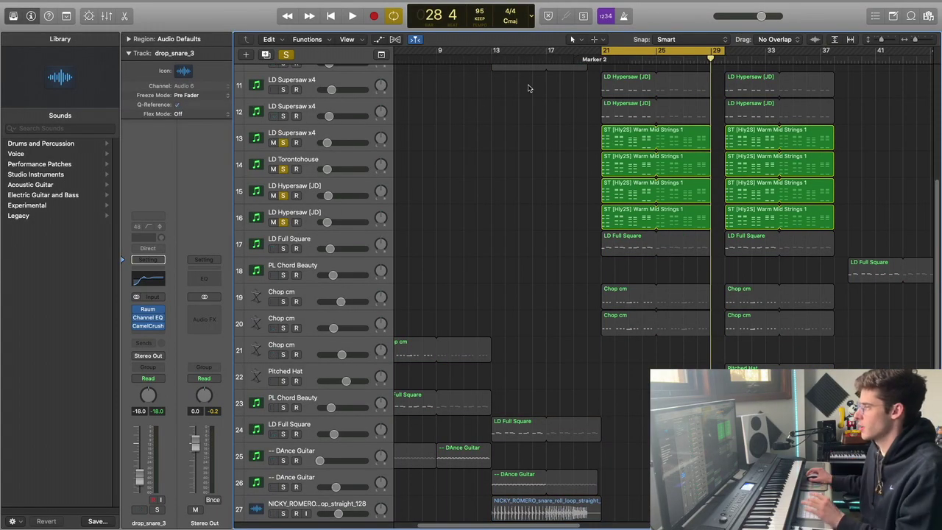
{"action": "key", "text": "space"}
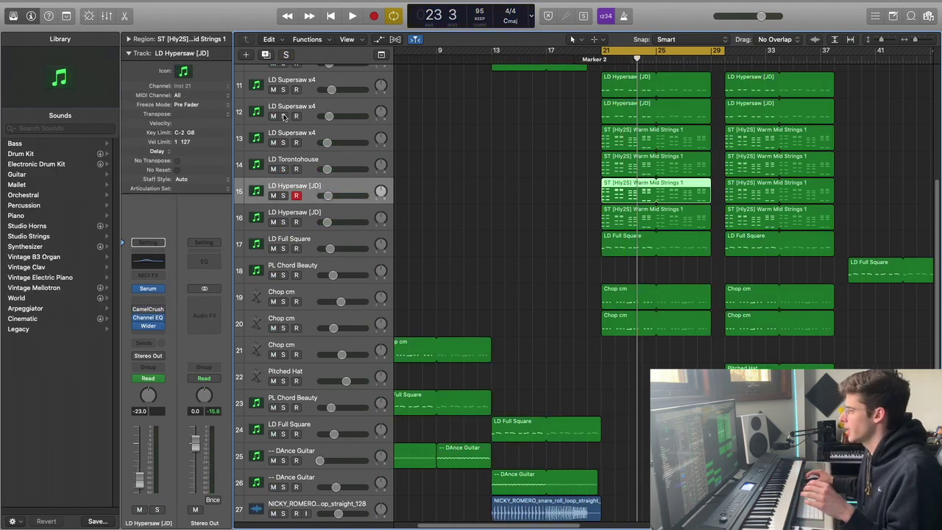
{"action": "left_click", "coordinate": [284, 116]}
{"action": "left_click", "coordinate": [283, 90]}
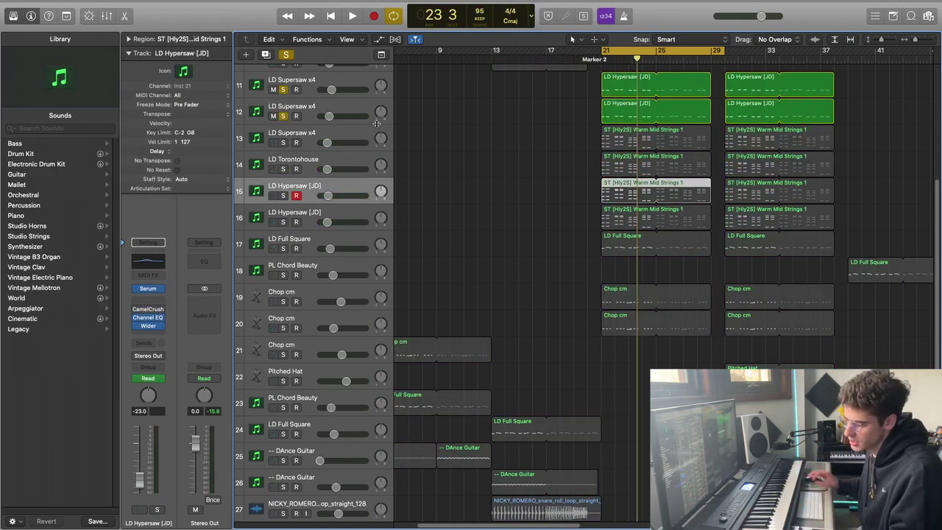
{"action": "key", "text": "space"}
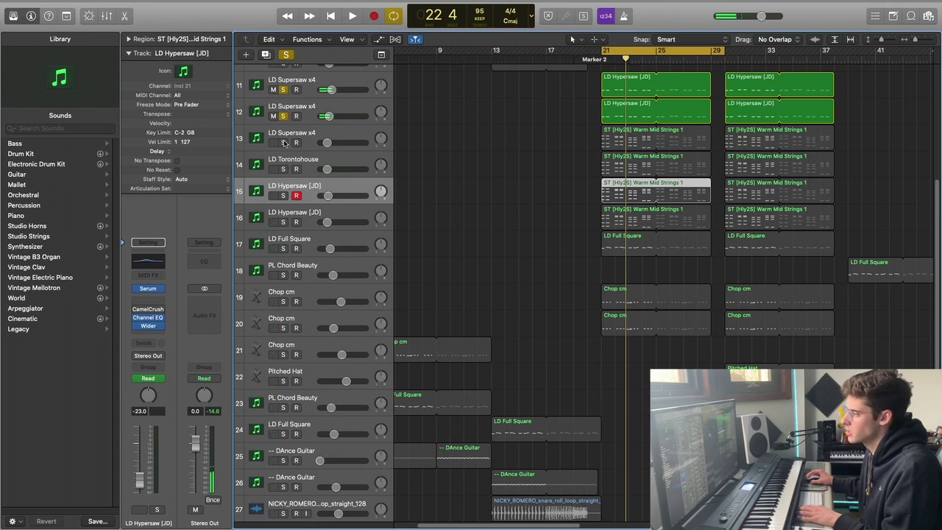
Add tracks 13 to 16 to the solo and play them together with tracks 11 and 12 from bar 21
{"action": "left_click_drag", "start_coordinate": [284, 143], "coordinate": [280, 248]}
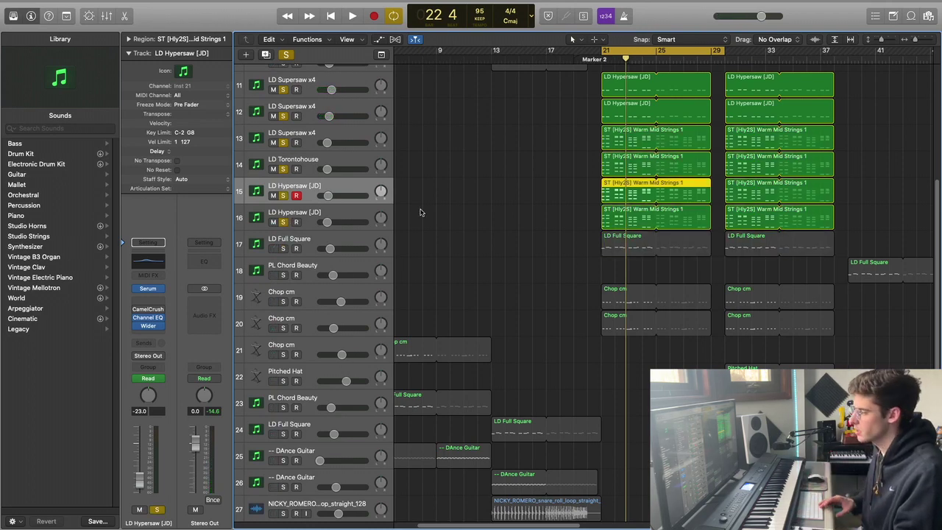
{"action": "key", "text": "space"}
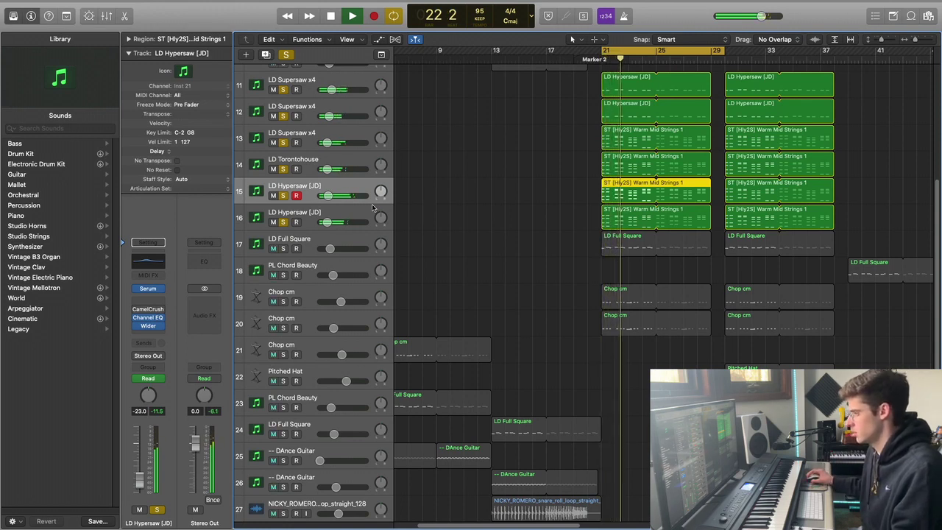
{"action": "scroll", "coordinate": [385, 162], "scroll_direction": "down", "scroll_amount": 3}
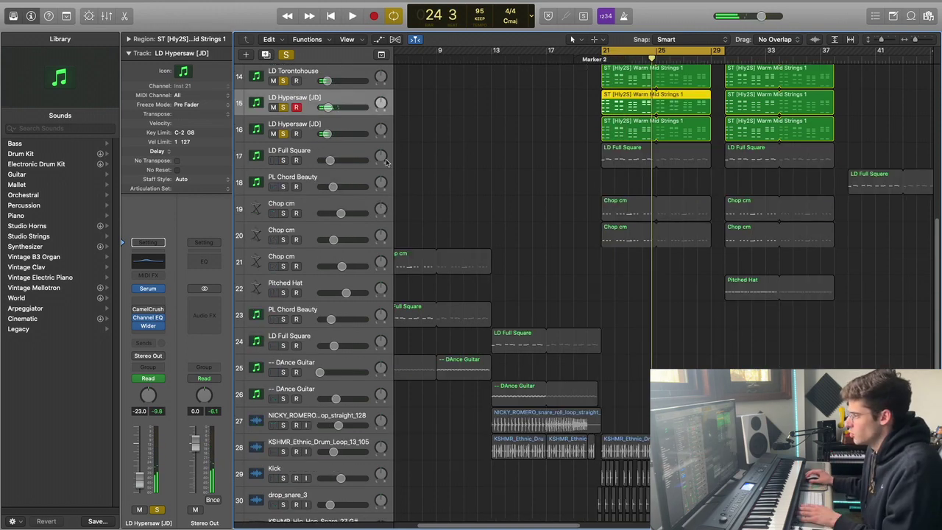
Solo only the LD Full Square track 17, play it from bar 21 and select the track to show its effects
{"action": "left_click", "coordinate": [283, 161]}
{"action": "scroll", "coordinate": [418, 179], "scroll_direction": "up", "scroll_amount": 3}
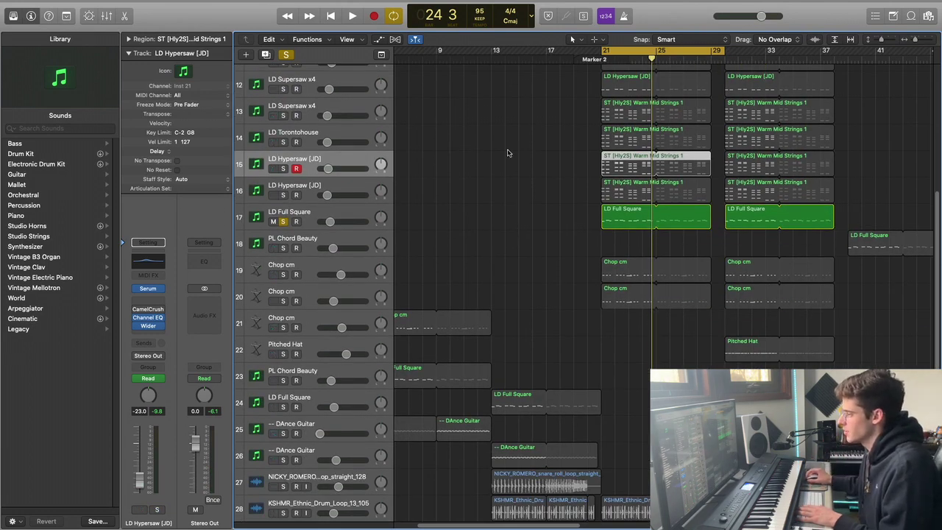
{"action": "key", "text": "space"}
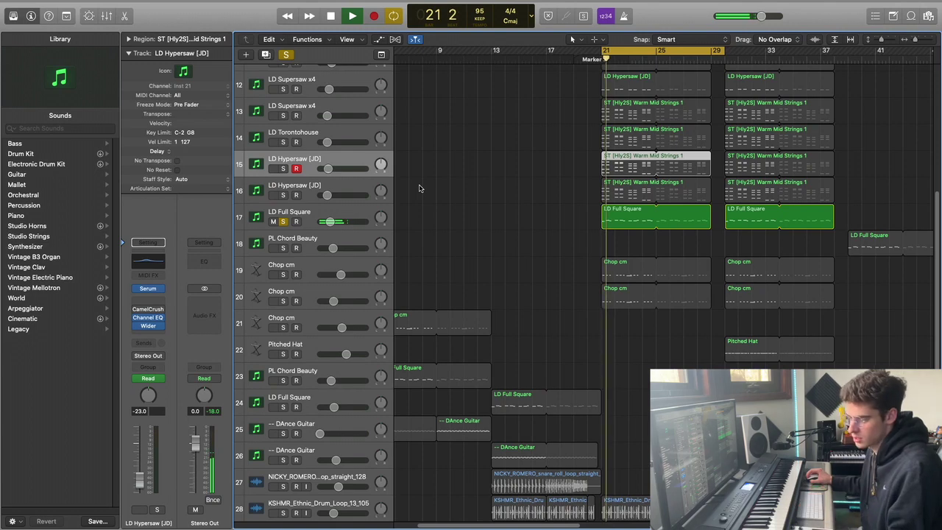
{"action": "left_click", "coordinate": [355, 214]}
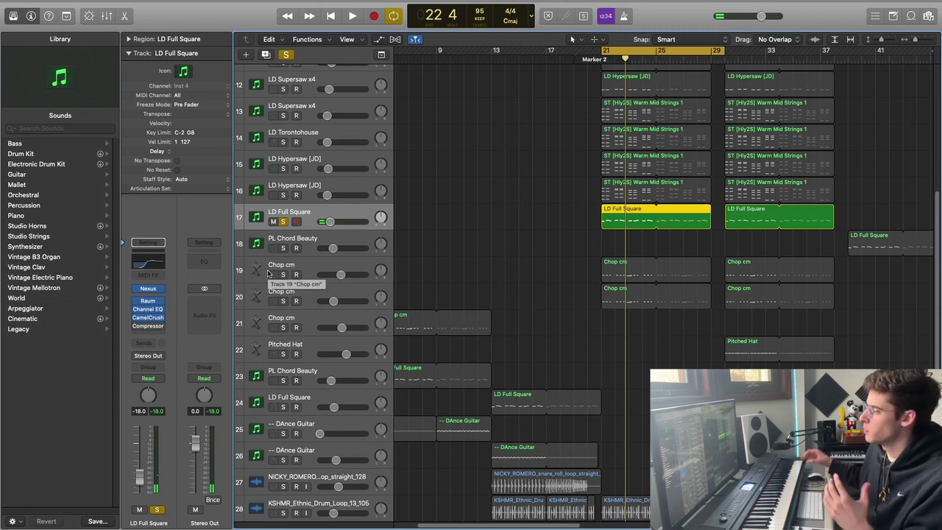
Add tracks 11 to 16 to the soloed LD Full Square track 17 and play them all together from bar 21
{"action": "scroll", "coordinate": [287, 144], "scroll_direction": "up", "scroll_amount": 4}
{"action": "left_click_drag", "start_coordinate": [282, 172], "coordinate": [283, 304]}
{"action": "key", "text": "space"}
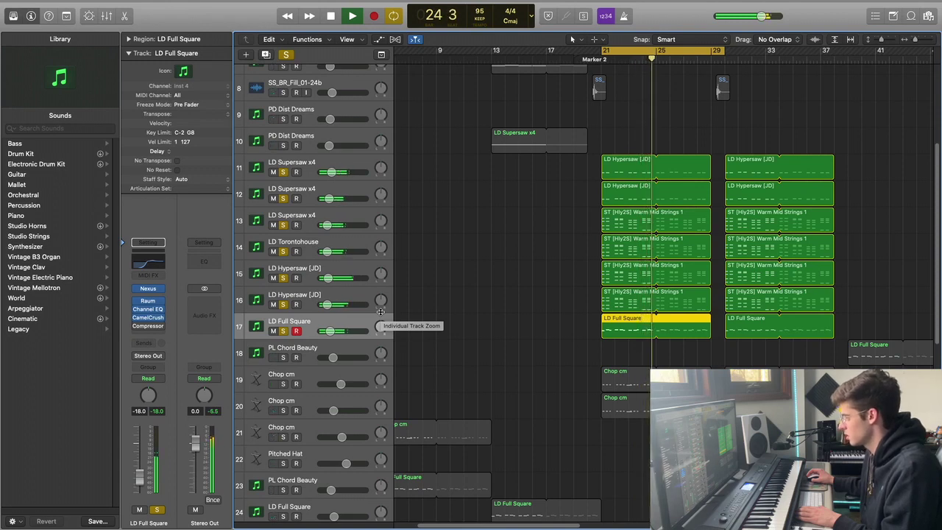
Open the Wider effect on LD Hypersaw [JD] track 16 to show its stereo width setting, and close it
{"action": "left_click", "coordinate": [346, 302]}
{"action": "left_click", "coordinate": [148, 325]}
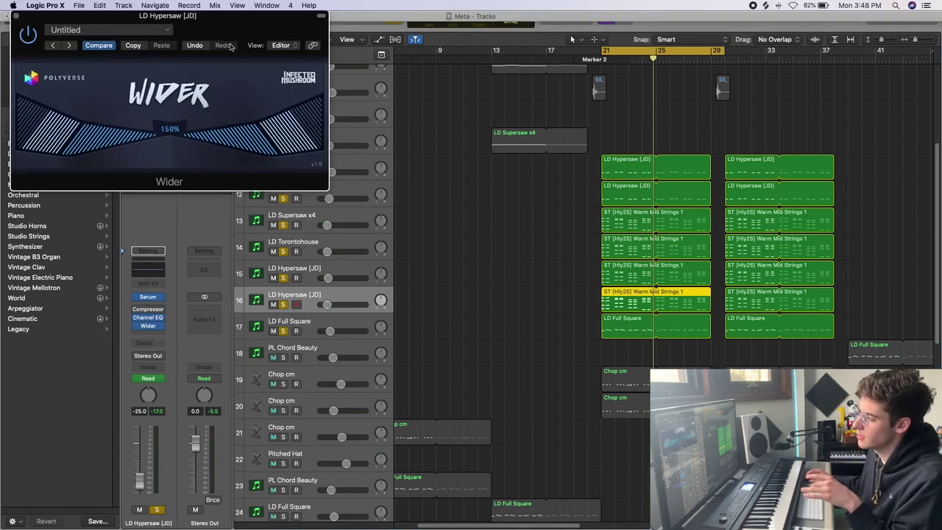
{"action": "left_click_drag", "start_coordinate": [227, 38], "coordinate": [233, 77]}
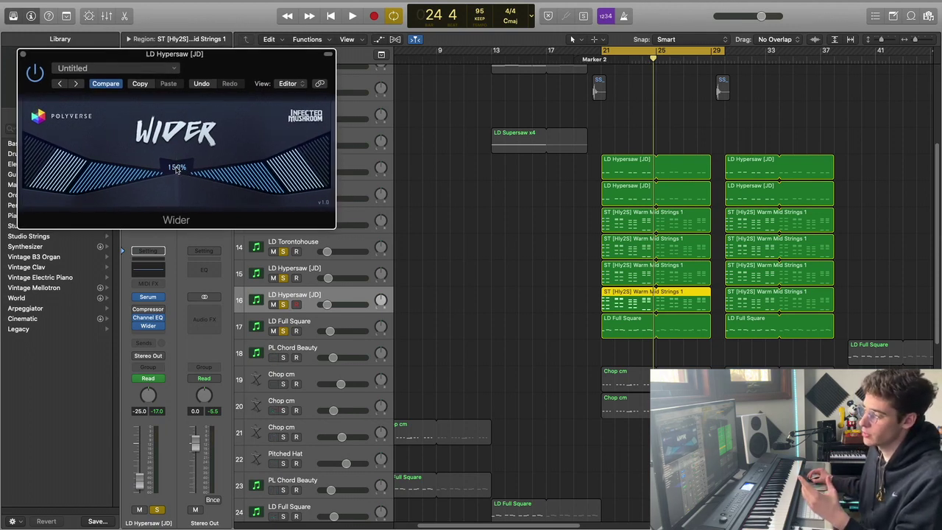
{"action": "left_click_drag", "start_coordinate": [171, 196], "coordinate": [174, 142]}
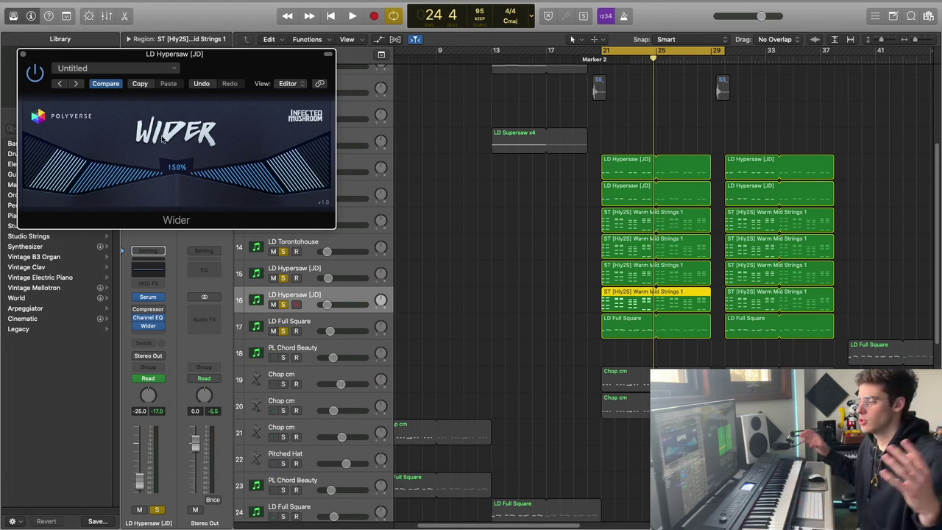
{"action": "left_click", "coordinate": [23, 54]}
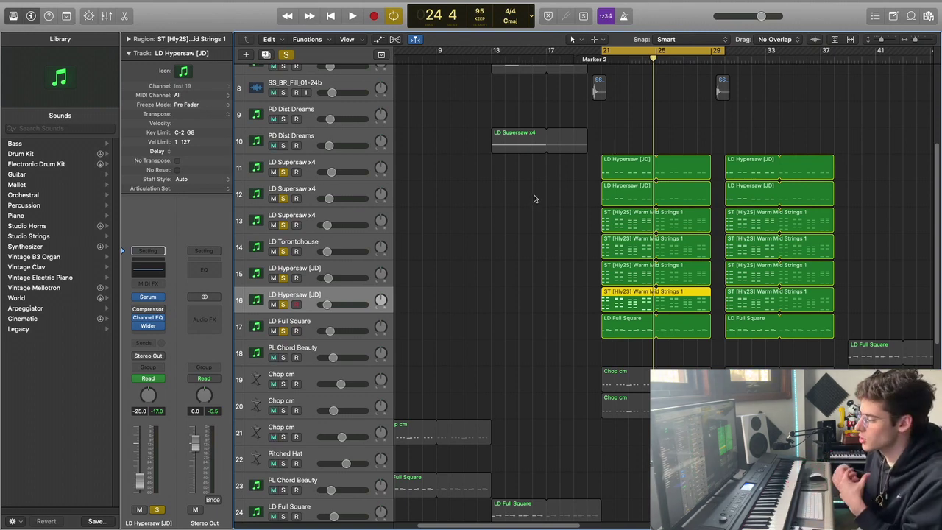
{"action": "left_click", "coordinate": [482, 269]}
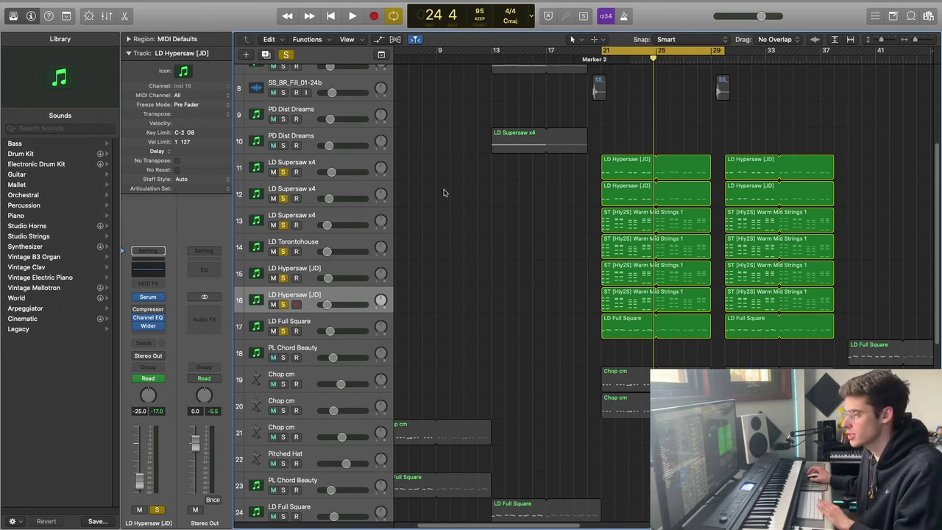
Clear the current solo, solo the Chop cm tracks 19 to 21 and play the vocal chops from bar 21
{"action": "left_click", "coordinate": [286, 54]}
{"action": "scroll", "coordinate": [327, 324], "scroll_direction": "down", "scroll_amount": 3}
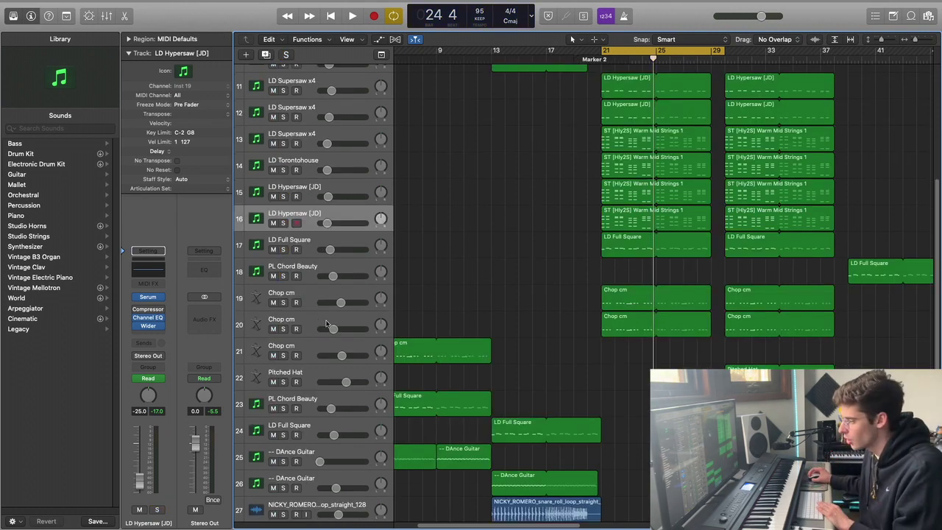
{"action": "left_click", "coordinate": [281, 302]}
{"action": "left_click", "coordinate": [283, 329]}
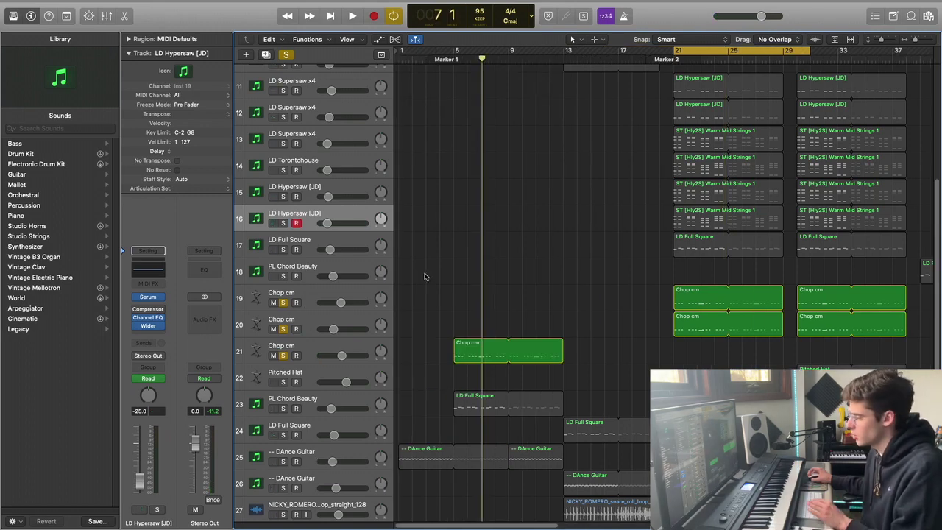
{"action": "key", "text": "space"}
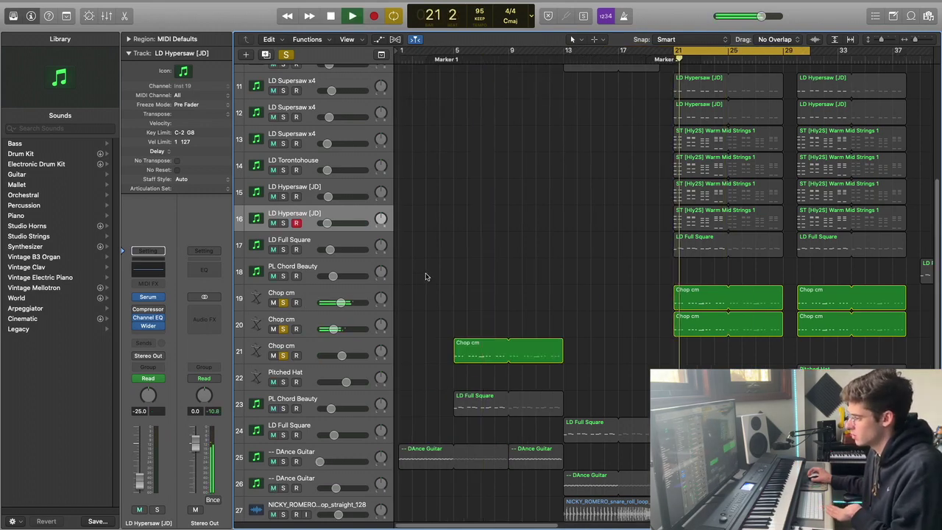
{"action": "left_click", "coordinate": [285, 357]}
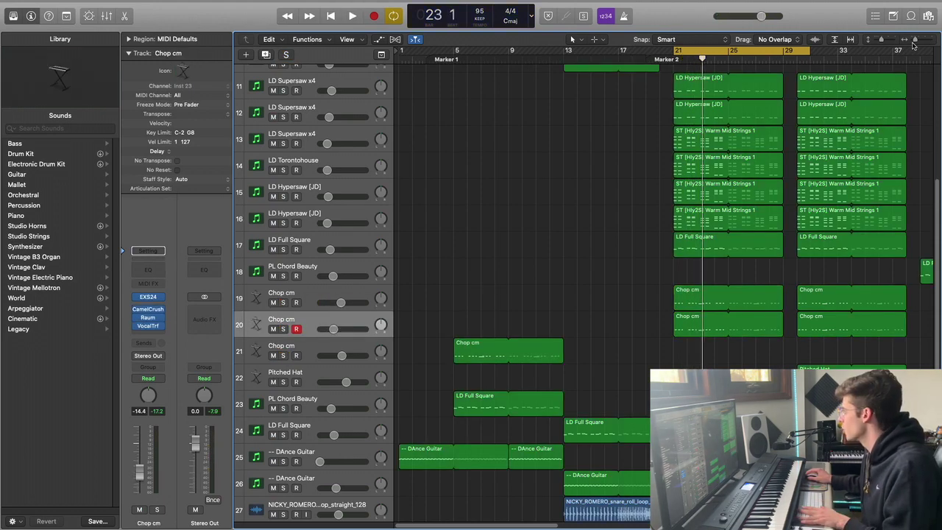
Solo the drum tracks 28 to 32, from the KSHMR ethnic loop to CWaterDrop, and play them from bar 21
{"action": "left_click_drag", "start_coordinate": [915, 40], "coordinate": [912, 40]}
{"action": "scroll", "coordinate": [754, 160], "scroll_direction": "up", "scroll_amount": 5}
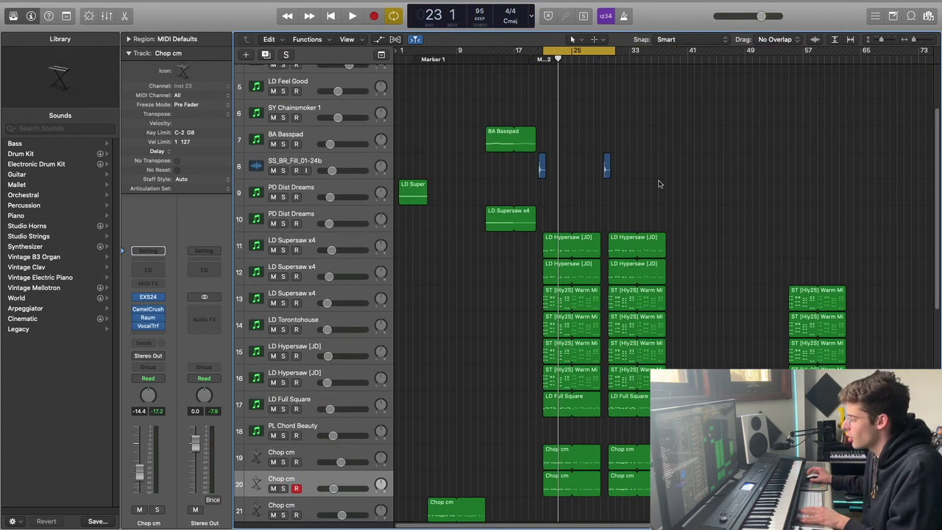
{"action": "scroll", "coordinate": [659, 184], "scroll_direction": "down", "scroll_amount": 5}
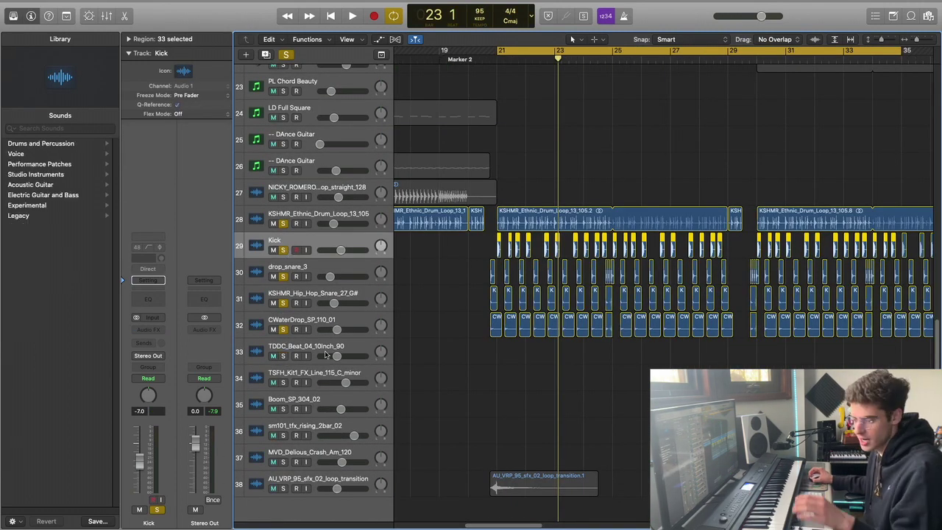
{"action": "key", "text": "space"}
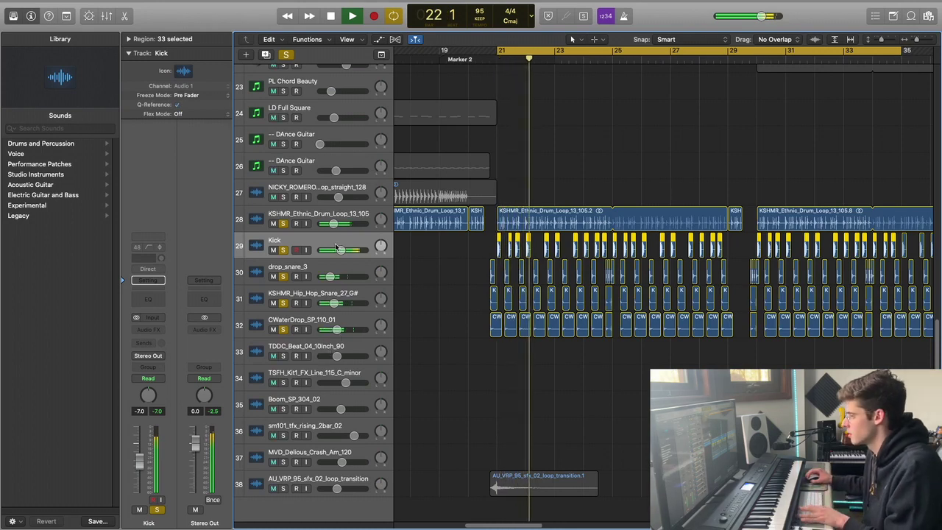
{"action": "left_click", "coordinate": [282, 223]}
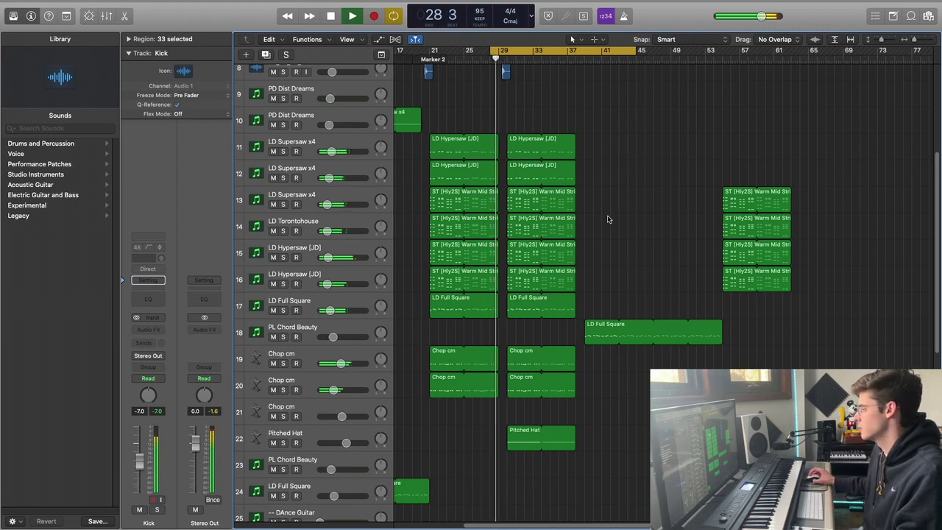
Play the full mix from the end of the first drop into the second, looking over the tracks involved
{"action": "scroll", "coordinate": [664, 218], "scroll_direction": "down", "scroll_amount": 5}
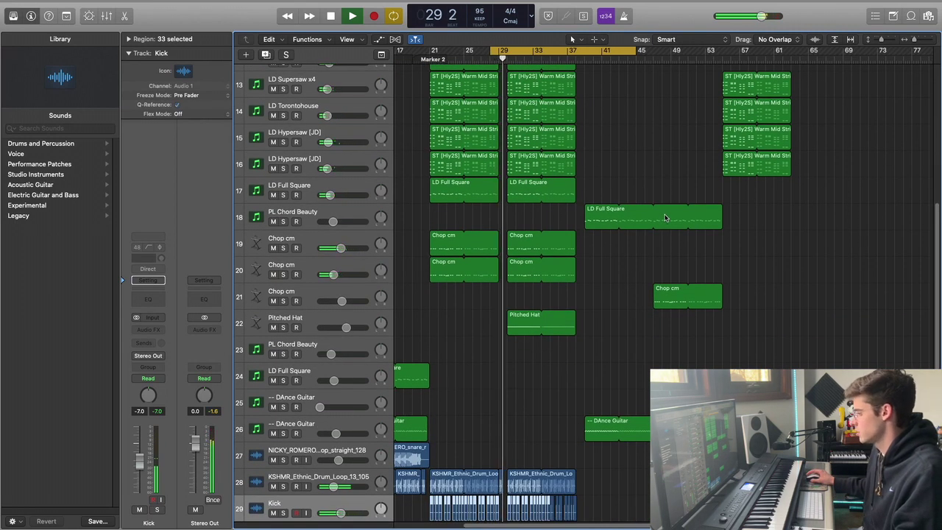
{"action": "scroll", "coordinate": [665, 218], "scroll_direction": "up", "scroll_amount": 3}
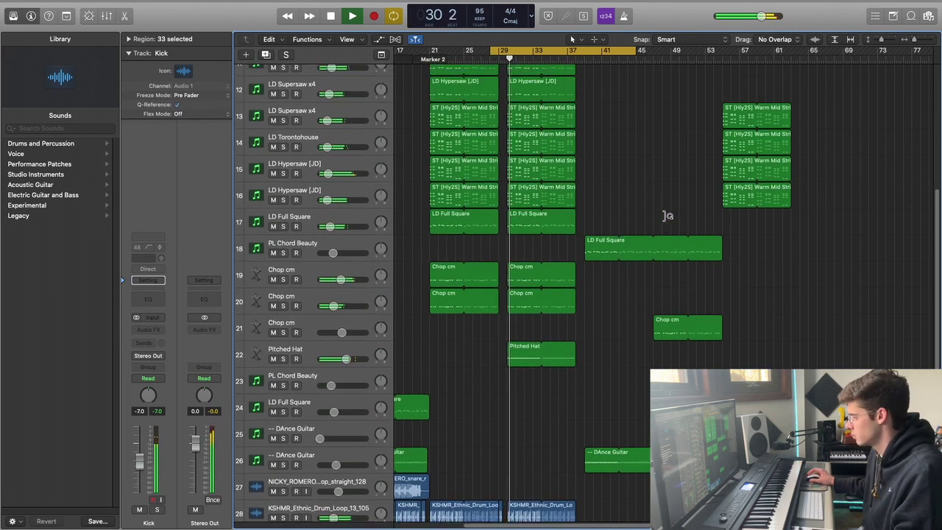
{"action": "scroll", "coordinate": [666, 217], "scroll_direction": "up", "scroll_amount": 4}
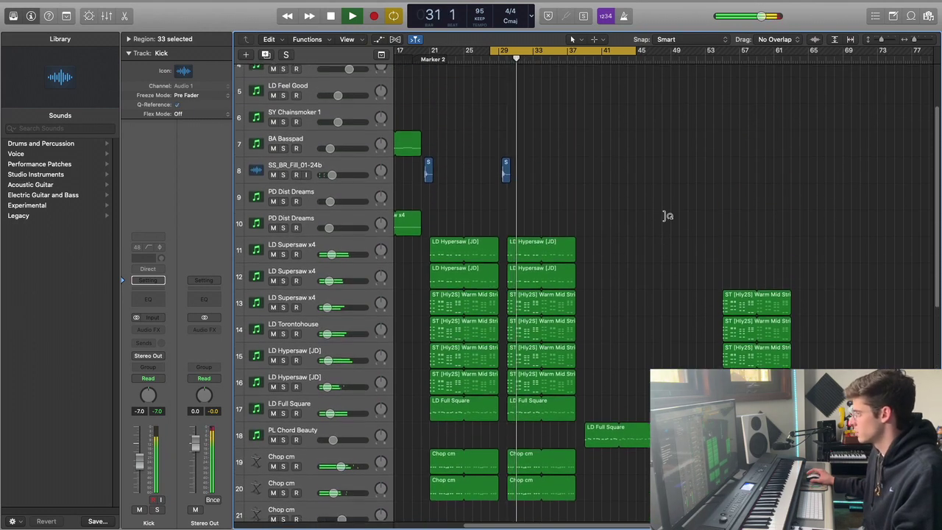
{"action": "scroll", "coordinate": [663, 220], "scroll_direction": "down", "scroll_amount": 5}
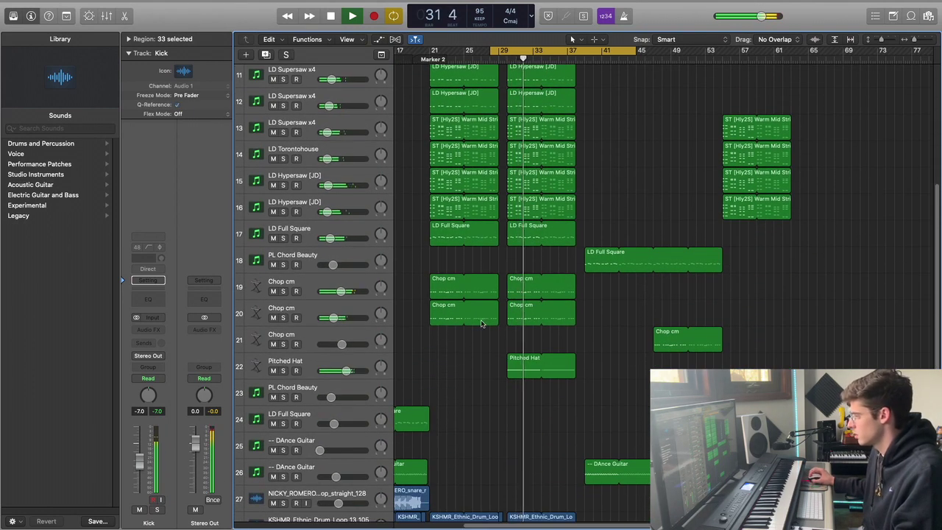
Set the Pitched Hat track's volume to -3.0 dB and play it in solo over the second drop
{"action": "left_click", "coordinate": [313, 366]}
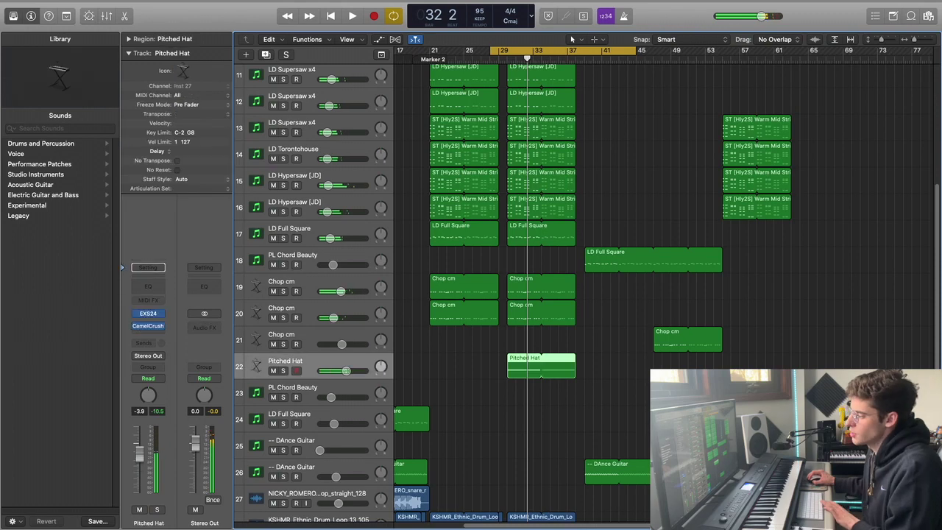
{"action": "left_click_drag", "start_coordinate": [345, 371], "coordinate": [348, 371]}
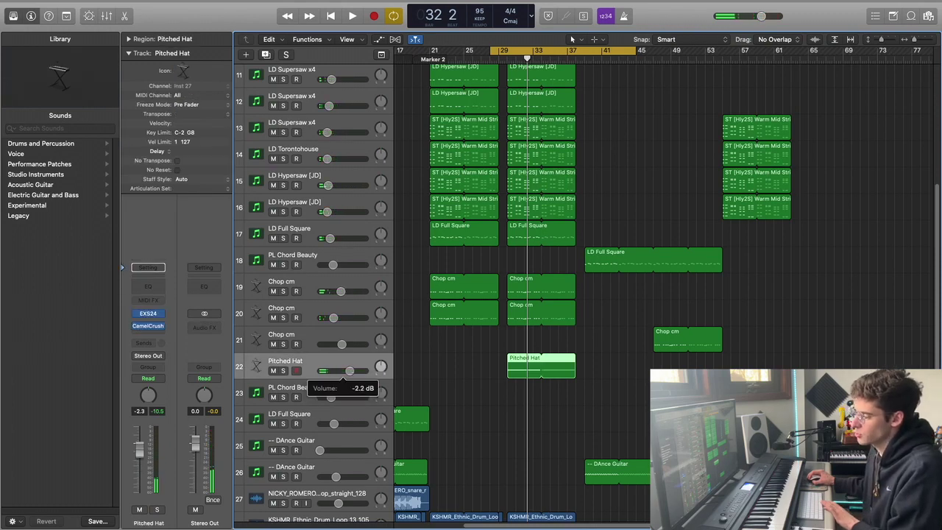
{"action": "left_click_drag", "start_coordinate": [349, 371], "coordinate": [347, 370]}
{"action": "key", "text": "s"}
{"action": "key", "text": "space"}
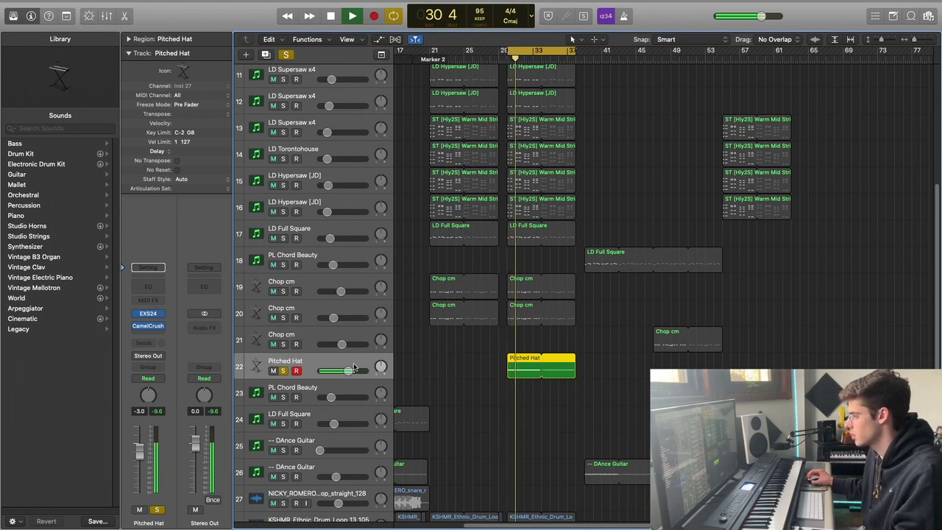
Add tracks 11 to 17 and Chop cm tracks 19 and 20 to the soloed Pitched Hat during playback of the second drop
{"action": "left_click", "coordinate": [282, 84]}
{"action": "left_click_drag", "start_coordinate": [282, 87], "coordinate": [273, 221]}
{"action": "left_click", "coordinate": [283, 242]}
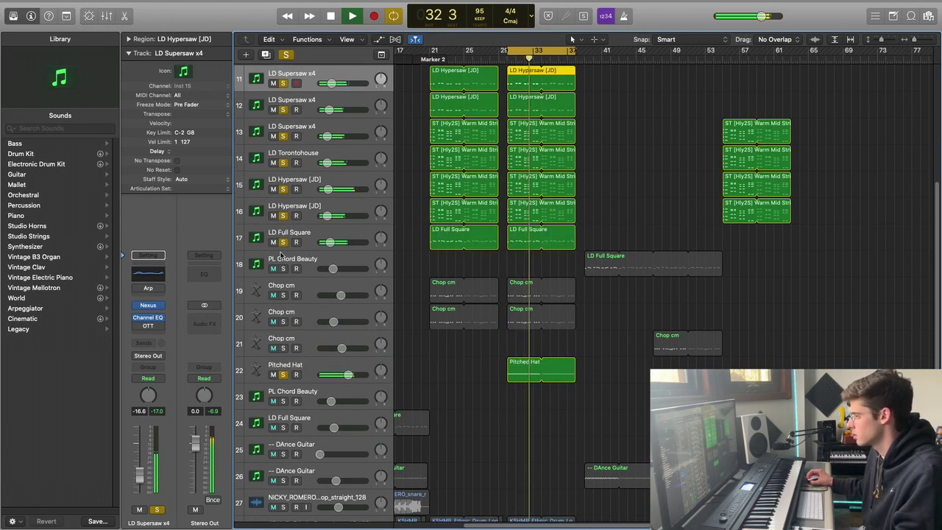
{"action": "scroll", "coordinate": [282, 243], "scroll_direction": "down", "scroll_amount": 2}
{"action": "left_click", "coordinate": [283, 250]}
{"action": "left_click", "coordinate": [283, 276]}
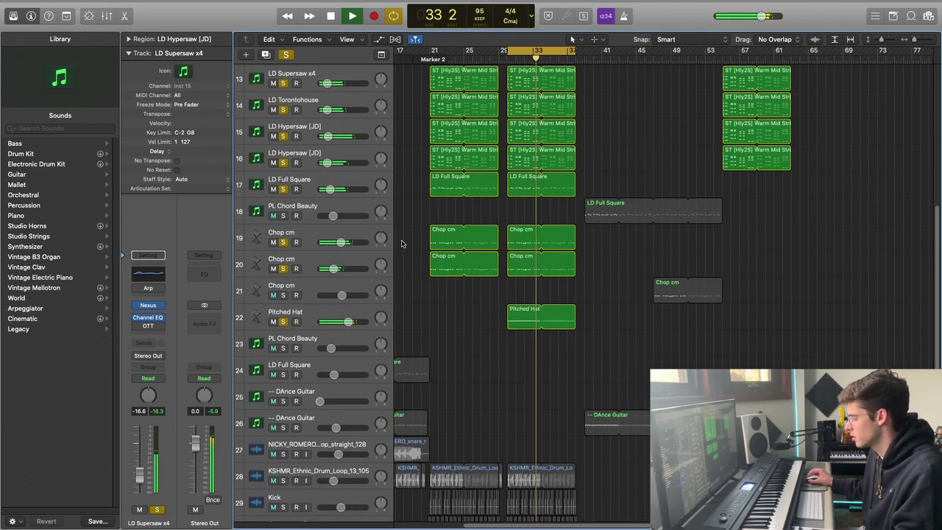
{"action": "scroll", "coordinate": [353, 373], "scroll_direction": "down", "scroll_amount": 5}
{"action": "left_click", "coordinate": [282, 292]}
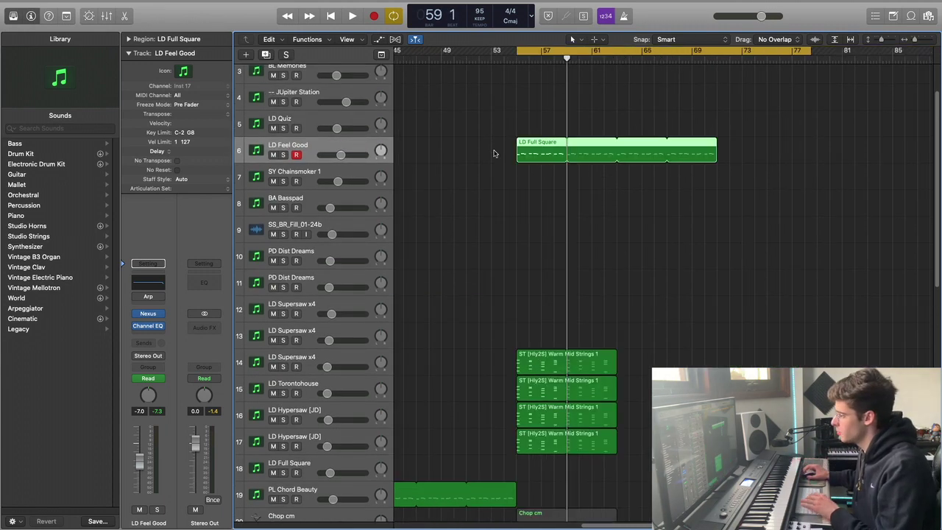
Shorten the LD Full Square region on LD Feel Good track 6 so that it ends at bar 63
{"action": "left_click_drag", "start_coordinate": [715, 151], "coordinate": [616, 142]}
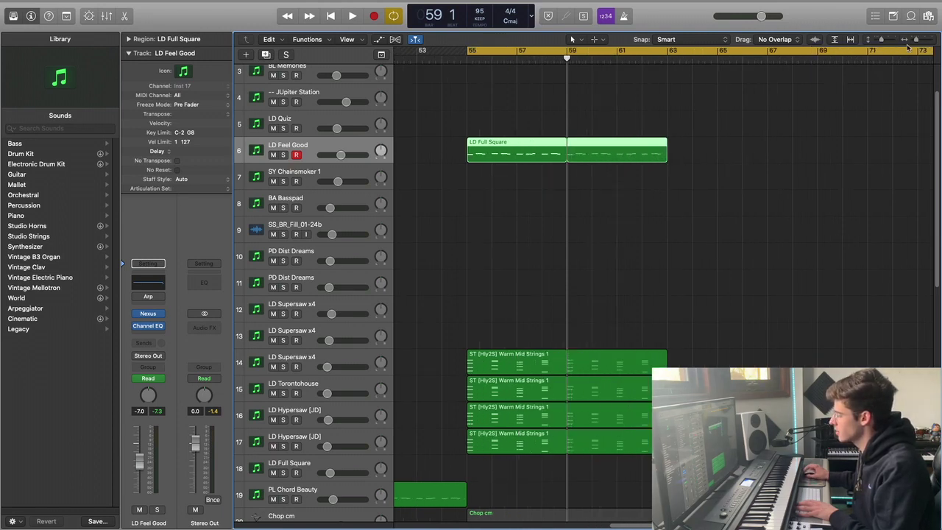
{"action": "left_click", "coordinate": [505, 216]}
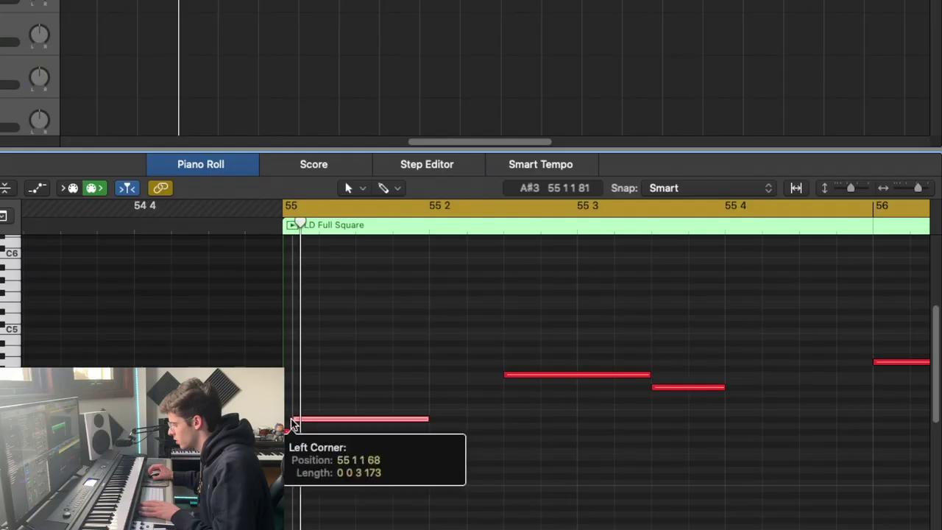
Trim the starts of bar 55's first two long notes to follow their short grace notes, the F4 at 55 2 3 41, and audition them
{"action": "left_click_drag", "start_coordinate": [294, 420], "coordinate": [292, 425]}
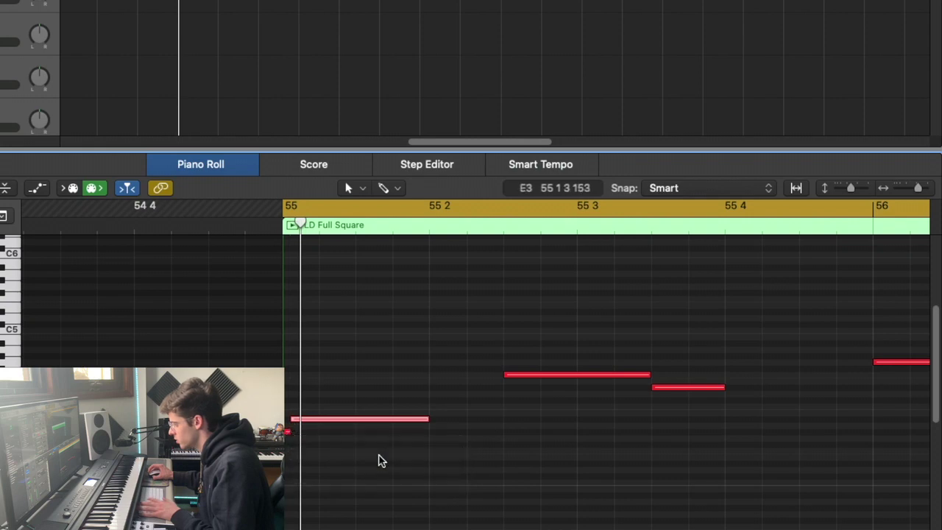
{"action": "key", "text": "space"}
{"action": "left_click_drag", "start_coordinate": [505, 377], "coordinate": [509, 383]}
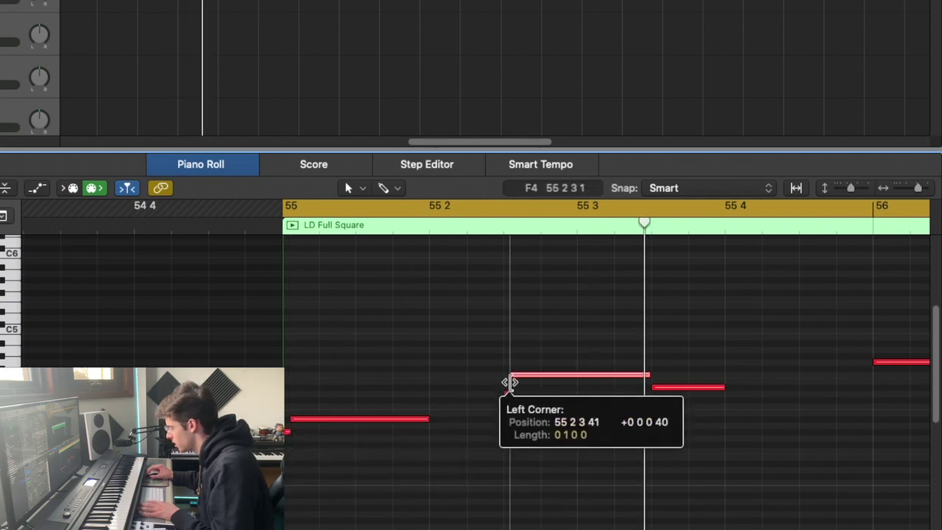
{"action": "left_click", "coordinate": [535, 417]}
{"action": "key", "text": "space"}
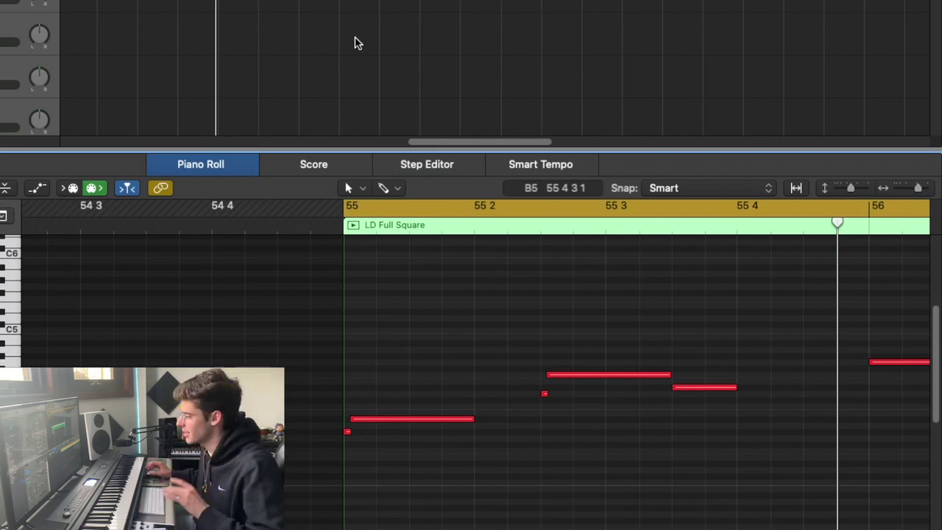
{"action": "left_click", "coordinate": [866, 189]}
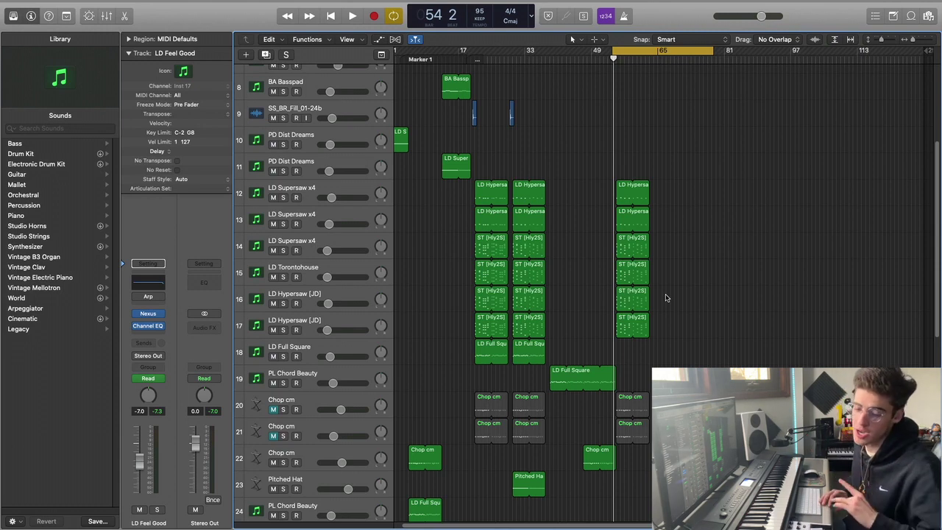
Play the full arrangement, set the SS_BR_Fill_01-24b track's volume to -13.8 dB and follow the lower tracks during the drop
{"action": "key", "text": "space"}
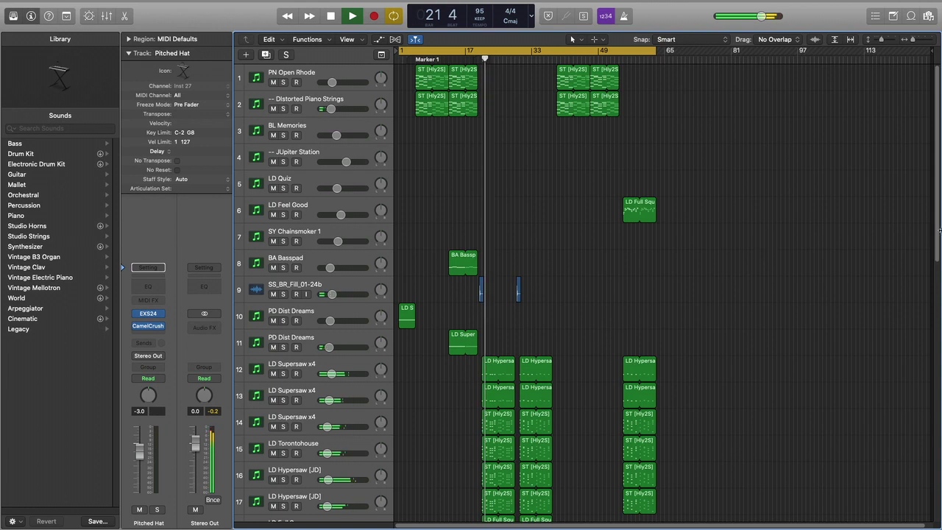
{"action": "left_click_drag", "start_coordinate": [334, 297], "coordinate": [337, 297]}
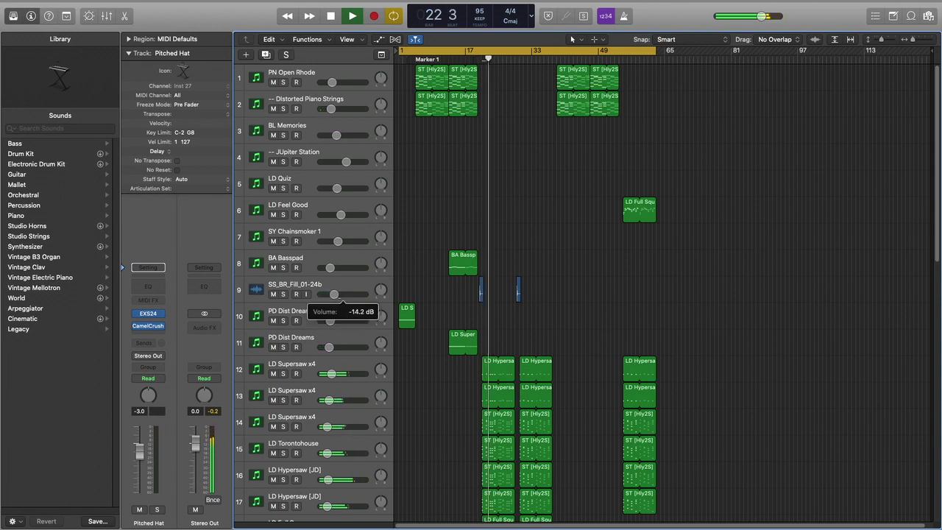
{"action": "left_click", "coordinate": [303, 284]}
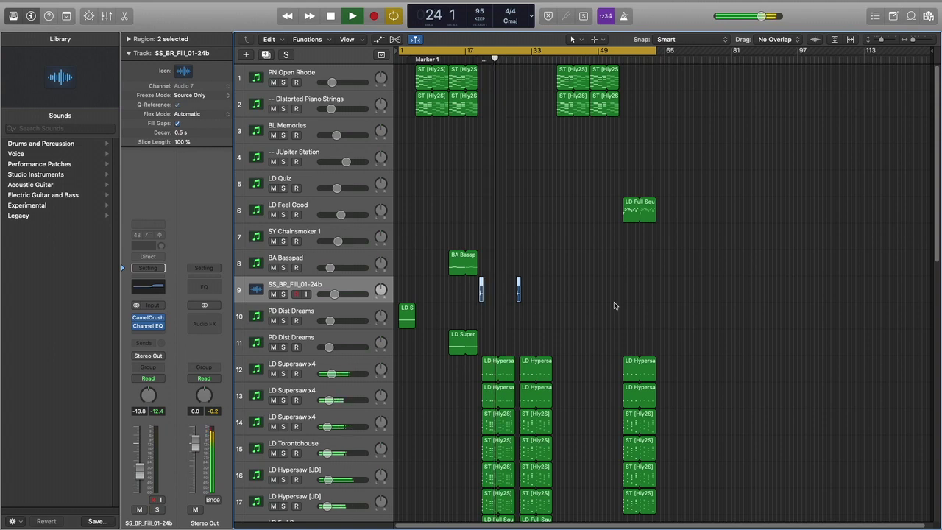
{"action": "scroll", "coordinate": [615, 305], "scroll_direction": "down", "scroll_amount": 1}
{"action": "scroll", "coordinate": [615, 304], "scroll_direction": "down", "scroll_amount": 4}
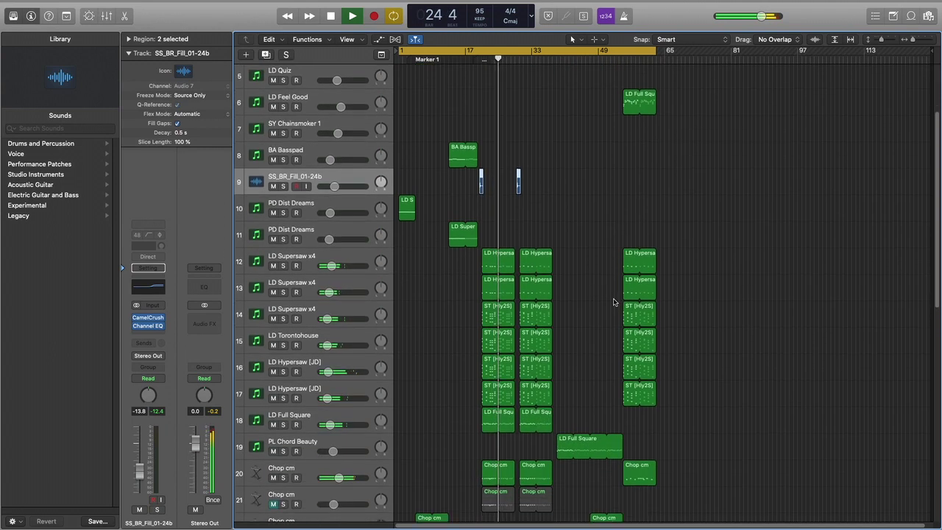
{"action": "scroll", "coordinate": [615, 303], "scroll_direction": "down", "scroll_amount": 1}
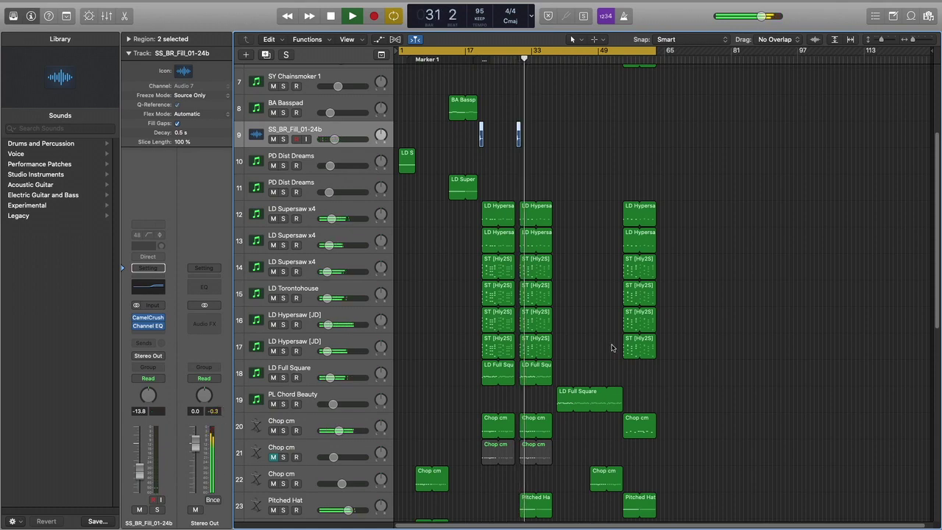
Delete the empty BL Memories, JUpiter Station, LD Quiz and SY Chainsmoker 1 tracks while the arrangement plays
{"action": "scroll", "coordinate": [600, 345], "scroll_direction": "up", "scroll_amount": 5}
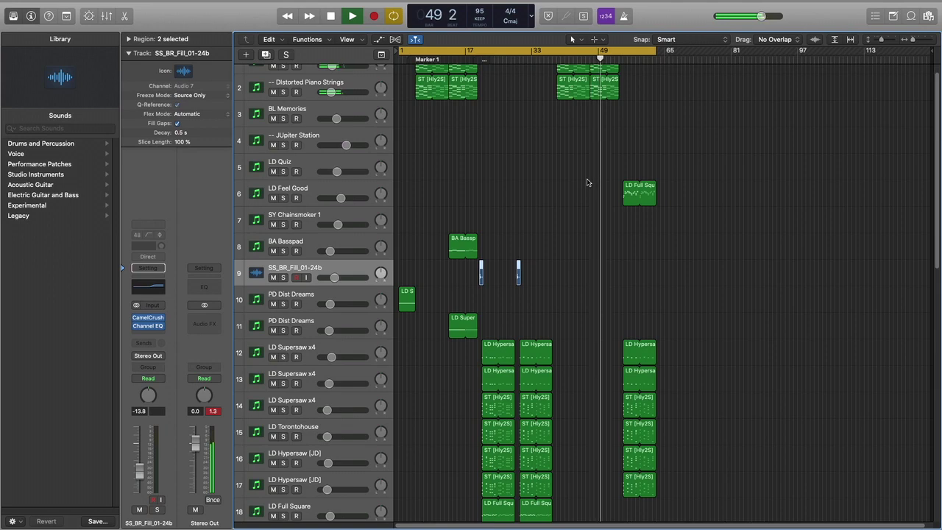
{"action": "scroll", "coordinate": [589, 188], "scroll_direction": "up", "scroll_amount": 1}
{"action": "scroll", "coordinate": [592, 208], "scroll_direction": "down", "scroll_amount": 10}
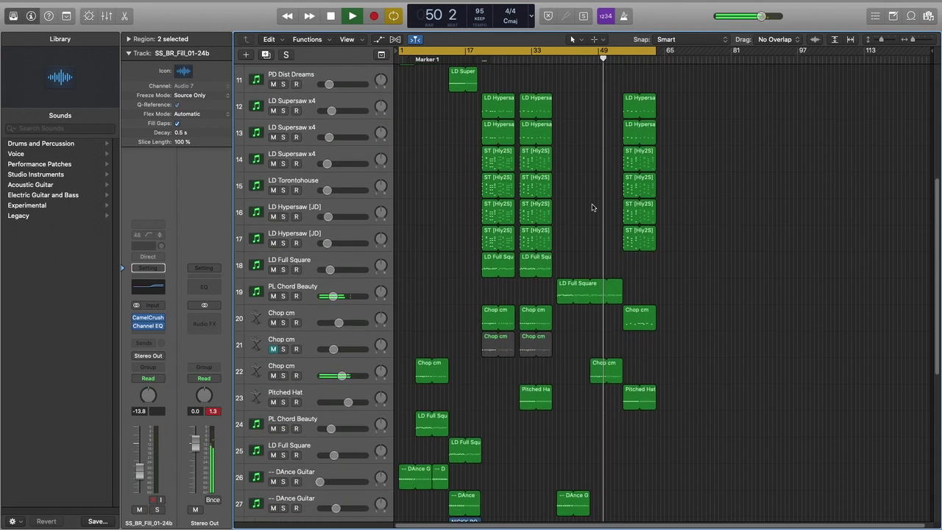
{"action": "scroll", "coordinate": [593, 207], "scroll_direction": "down", "scroll_amount": 4}
{"action": "scroll", "coordinate": [581, 191], "scroll_direction": "up", "scroll_amount": 6}
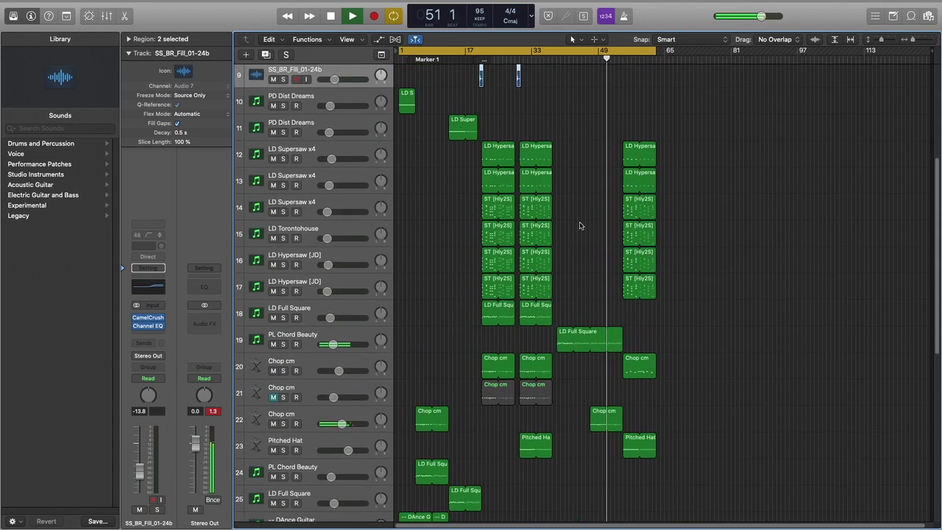
{"action": "scroll", "coordinate": [580, 226], "scroll_direction": "up", "scroll_amount": 8}
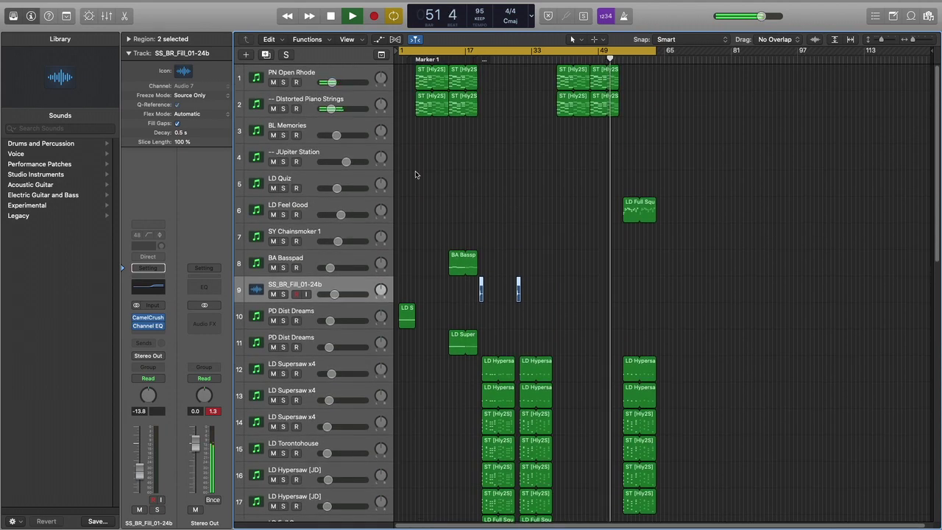
{"action": "left_click", "coordinate": [340, 130]}
{"action": "key", "text": "super+BackSpace"}
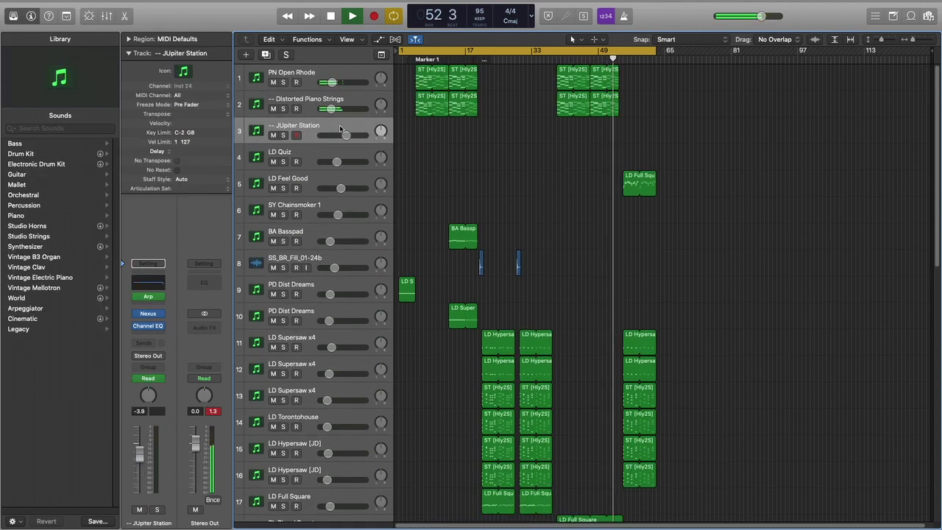
{"action": "key", "text": "super+BackSpace"}
{"action": "key", "text": "super+BackSpace"}
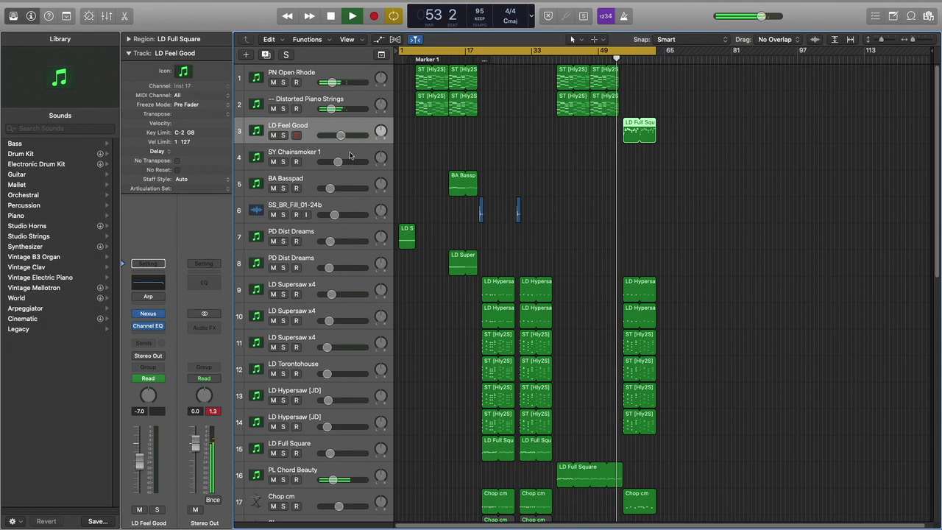
{"action": "key", "text": "Down"}
{"action": "key", "text": "super+BackSpace"}
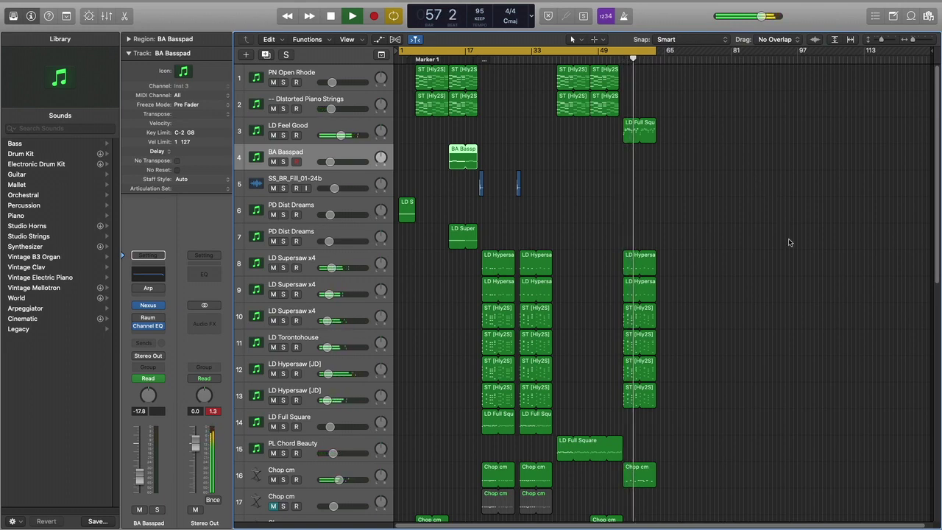
Lower the LD Feel Good track's volume slightly during the final drop and extend the cycle range's end to about bar 90
{"action": "left_click_drag", "start_coordinate": [346, 134], "coordinate": [343, 134]}
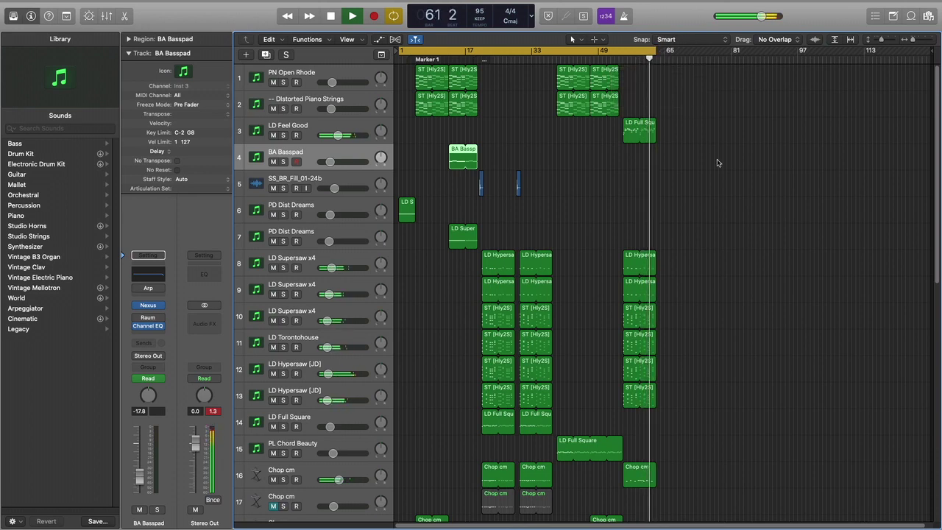
{"action": "left_click_drag", "start_coordinate": [654, 53], "coordinate": [770, 101]}
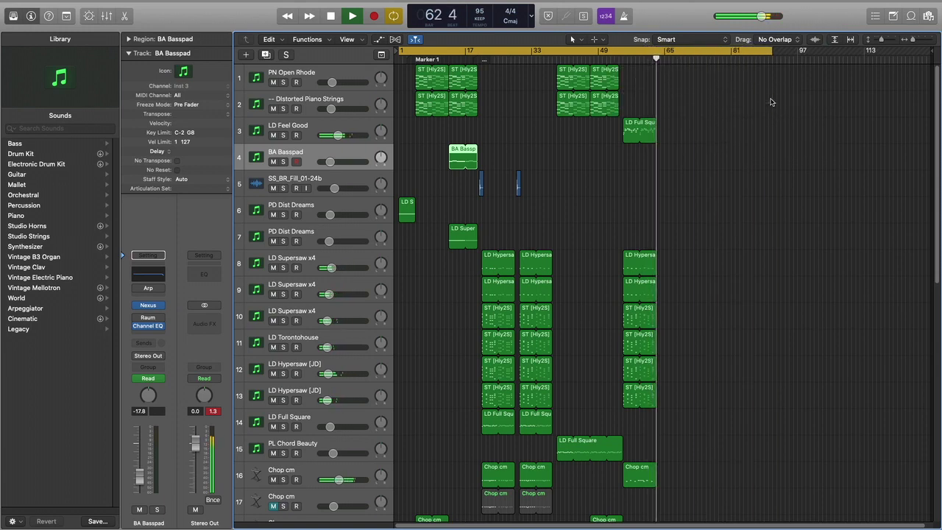